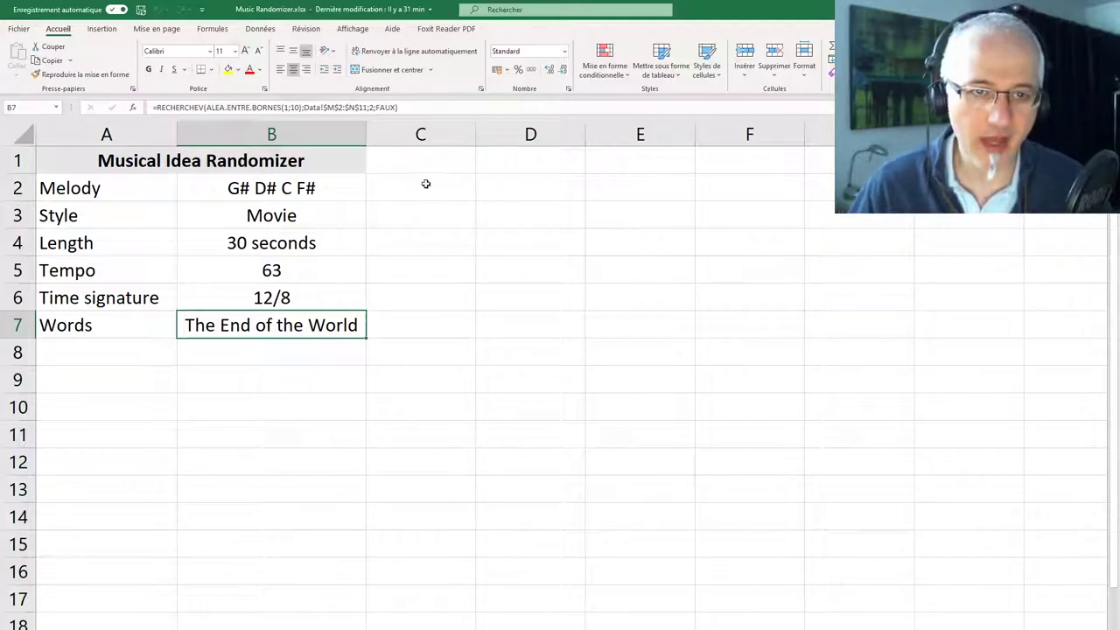
Recalculate the sheet repeatedly to generate new random combinations of melody, style, length, tempo, time signature and words
{"action": "key", "text": "F9"}
{"action": "key", "text": "F9"}
{"action": "key", "text": "F9"}
{"action": "key", "text": "F9"}
{"action": "key", "text": "F9"}
{"action": "key", "text": "F9"}
{"action": "key", "text": "F9"}
{"action": "key", "text": "F9"}
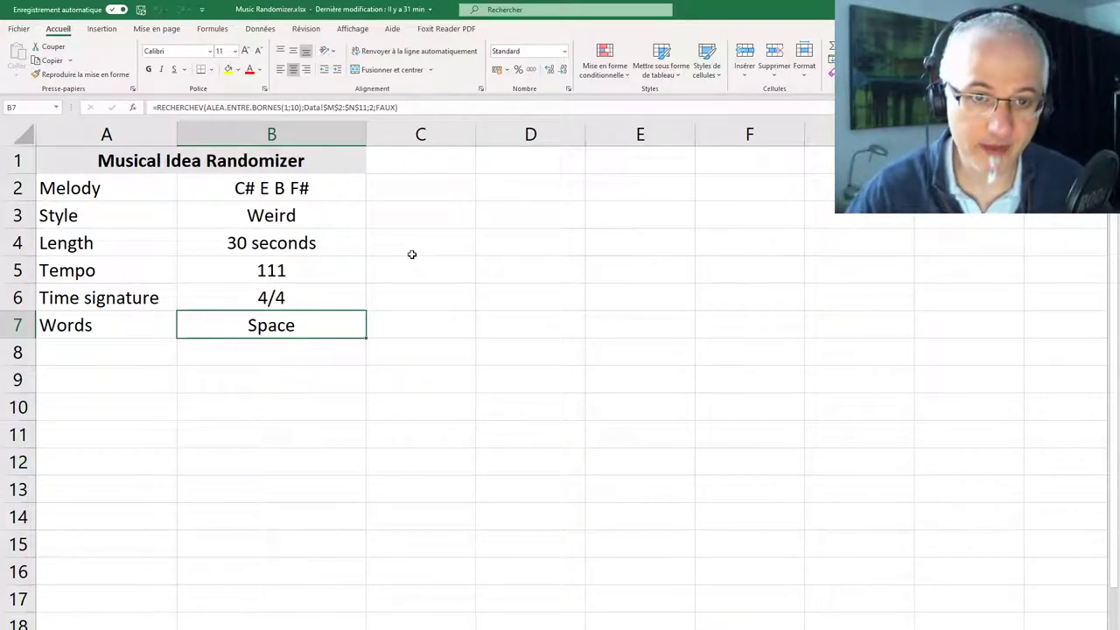
{"action": "key", "text": "F9"}
{"action": "key", "text": "F9"}
{"action": "key", "text": "F9"}
{"action": "key", "text": "F9"}
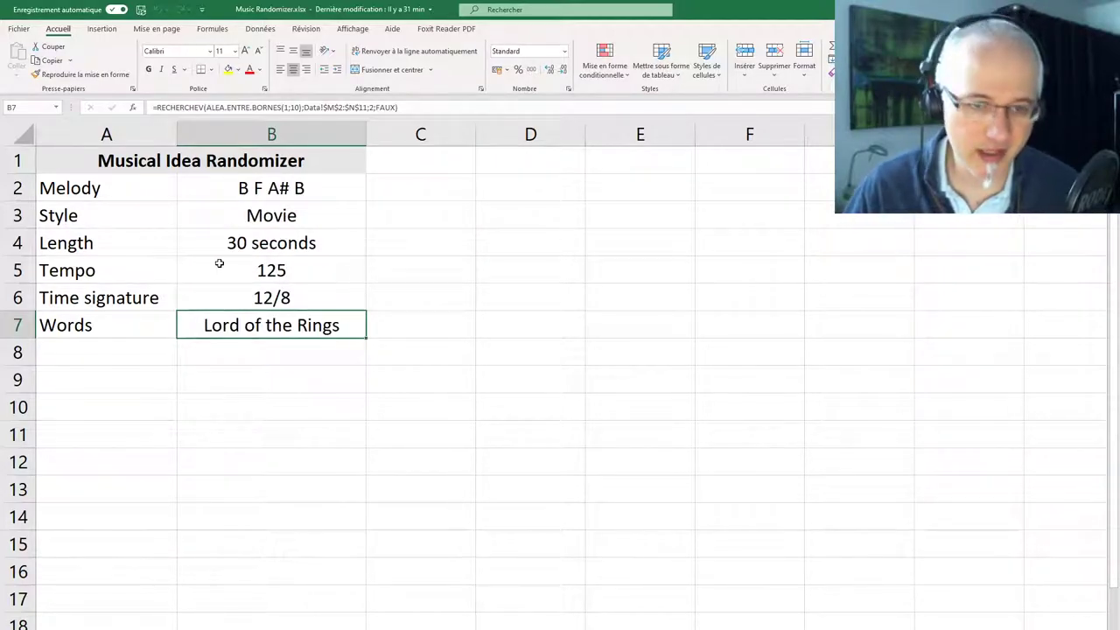
Examine the formulas behind the randomized results in B2 through B7, from Melody to Words
{"action": "left_click", "coordinate": [188, 196]}
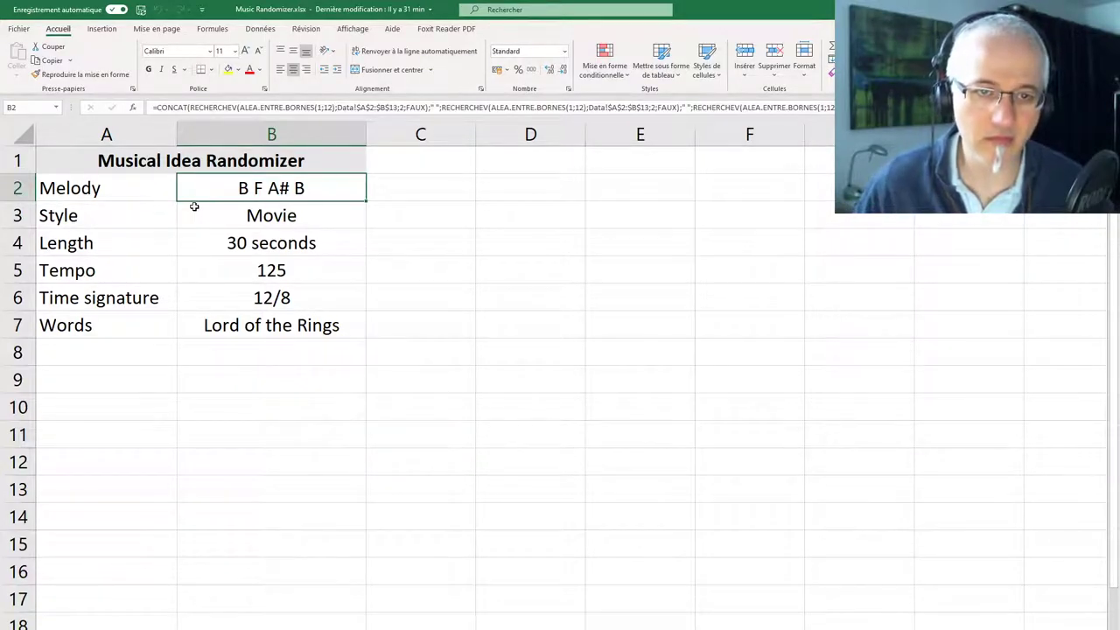
{"action": "left_click", "coordinate": [202, 221]}
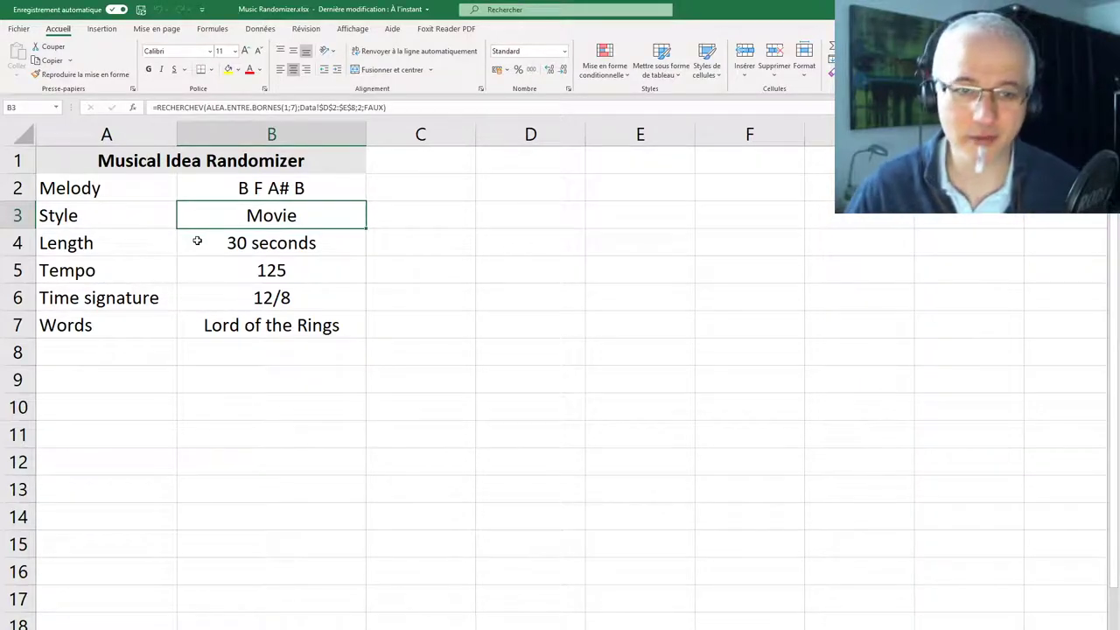
{"action": "left_click", "coordinate": [211, 245]}
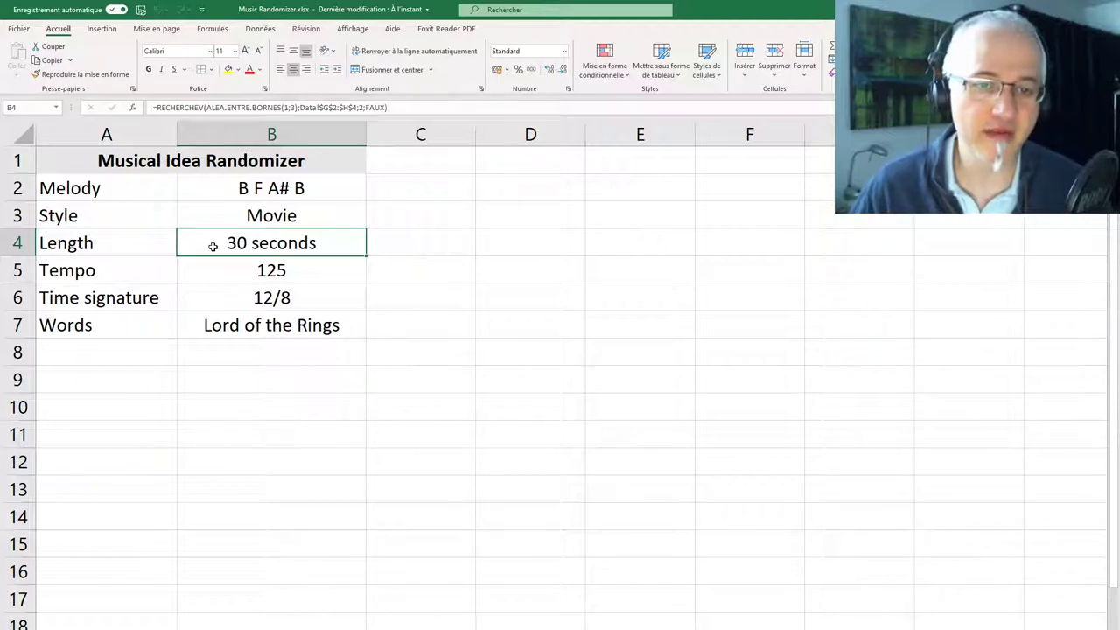
{"action": "left_click", "coordinate": [227, 265]}
{"action": "left_click", "coordinate": [228, 292]}
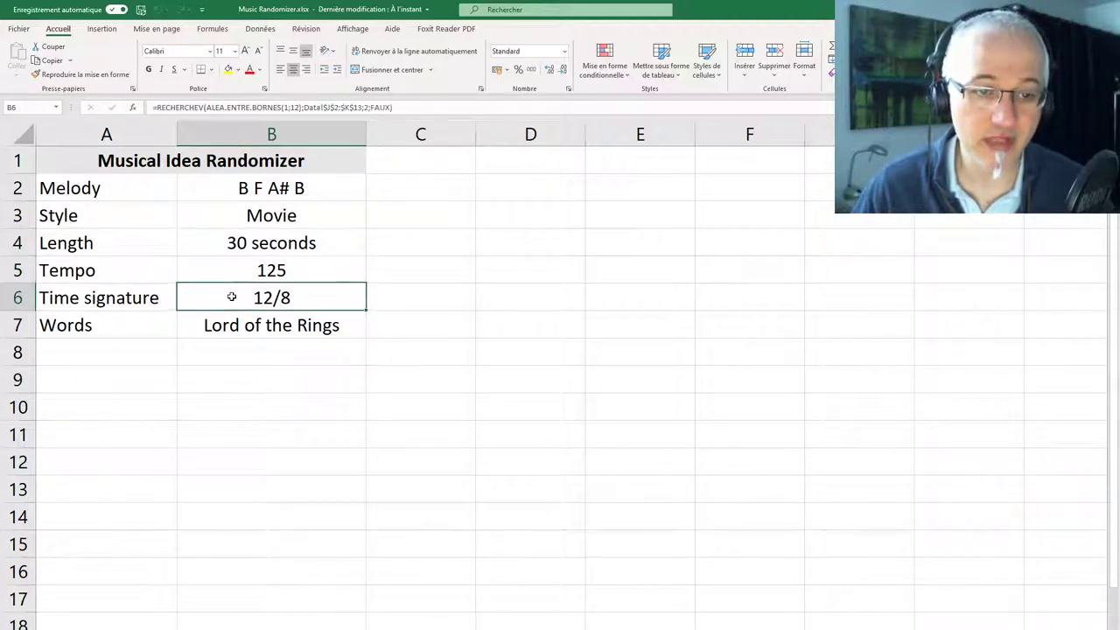
{"action": "left_click", "coordinate": [231, 332]}
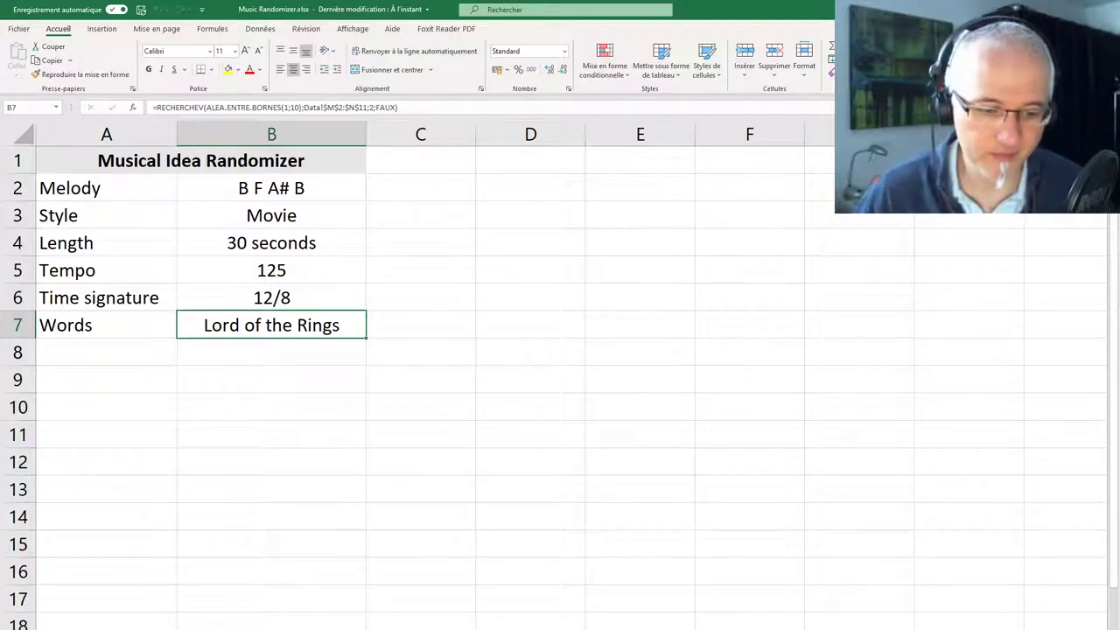
Switch to the sheet holding the option lists and examine the style entries from Movie to Weird
{"action": "key", "text": "ctrl+Page_Down"}
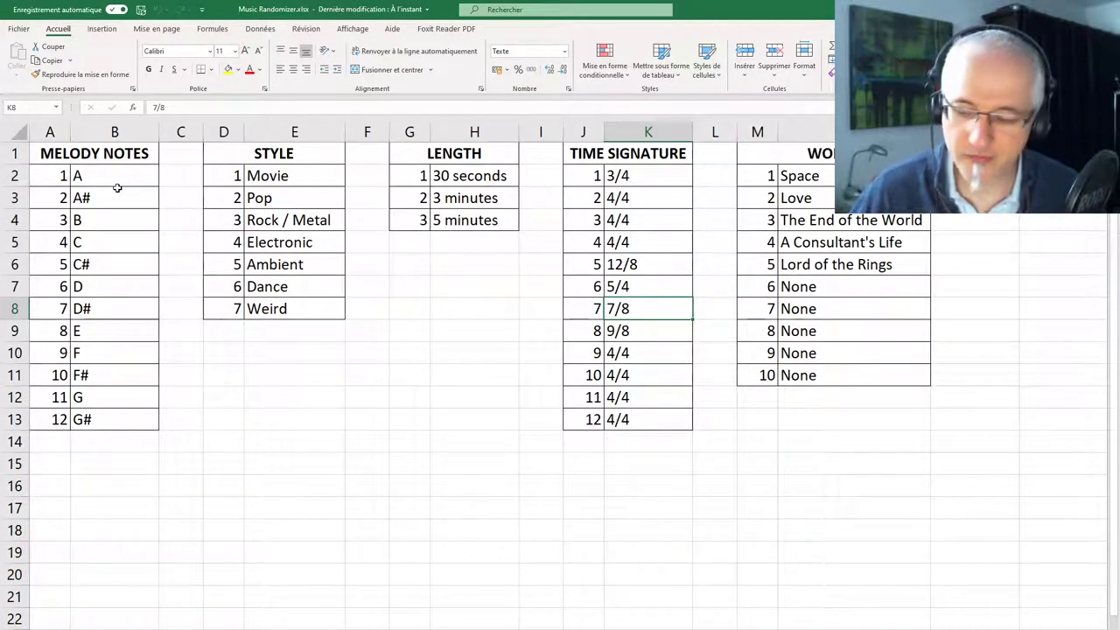
{"action": "left_click", "coordinate": [268, 178]}
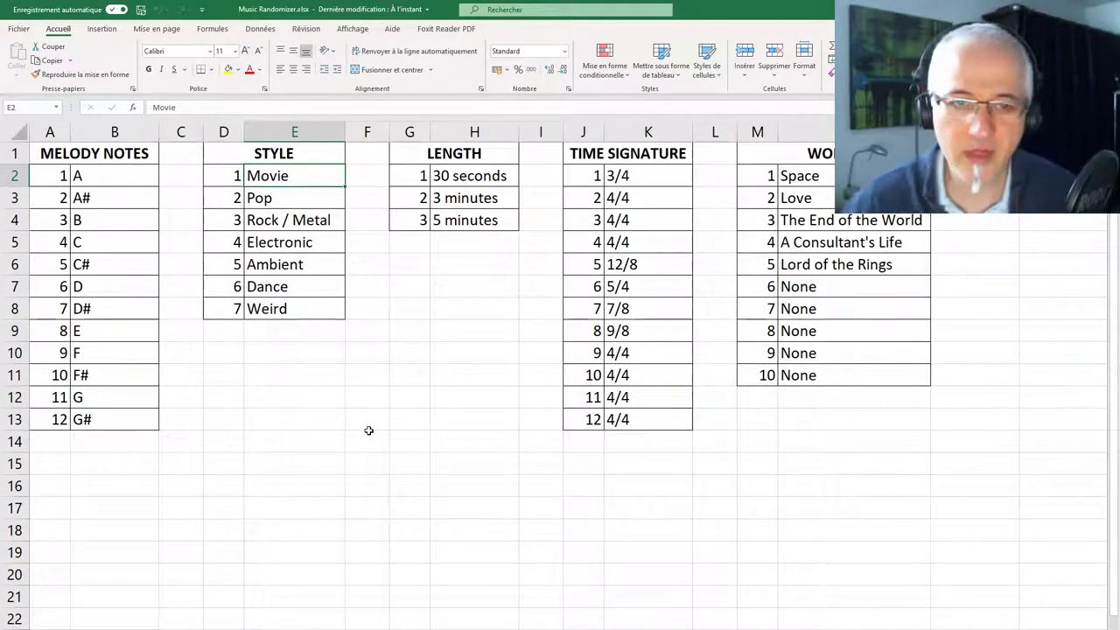
{"action": "key", "text": "Down"}
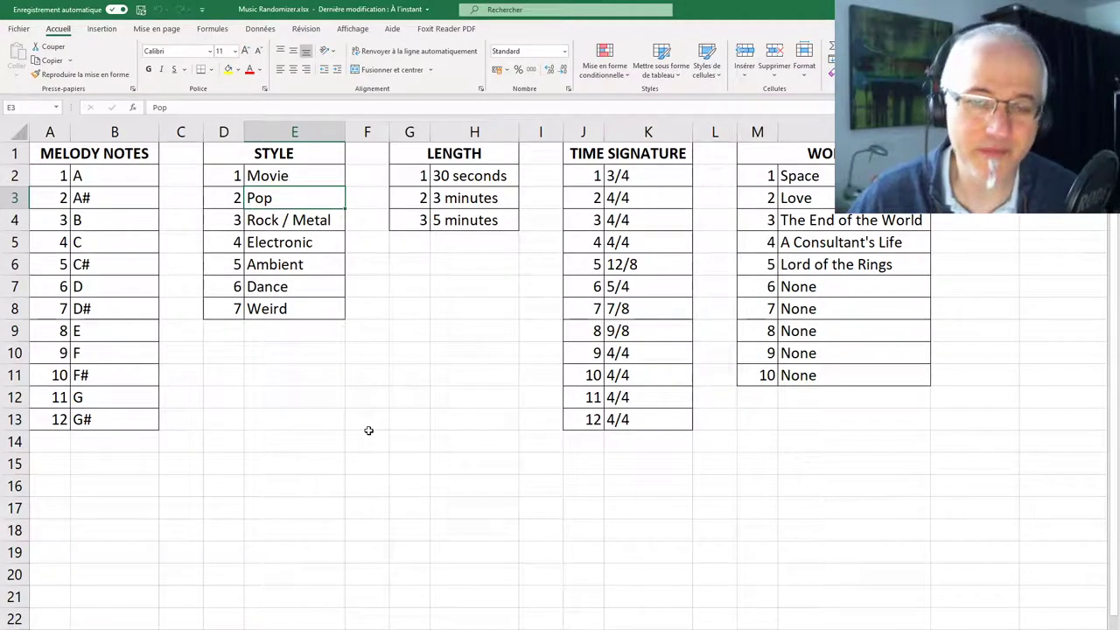
{"action": "key", "text": "Down"}
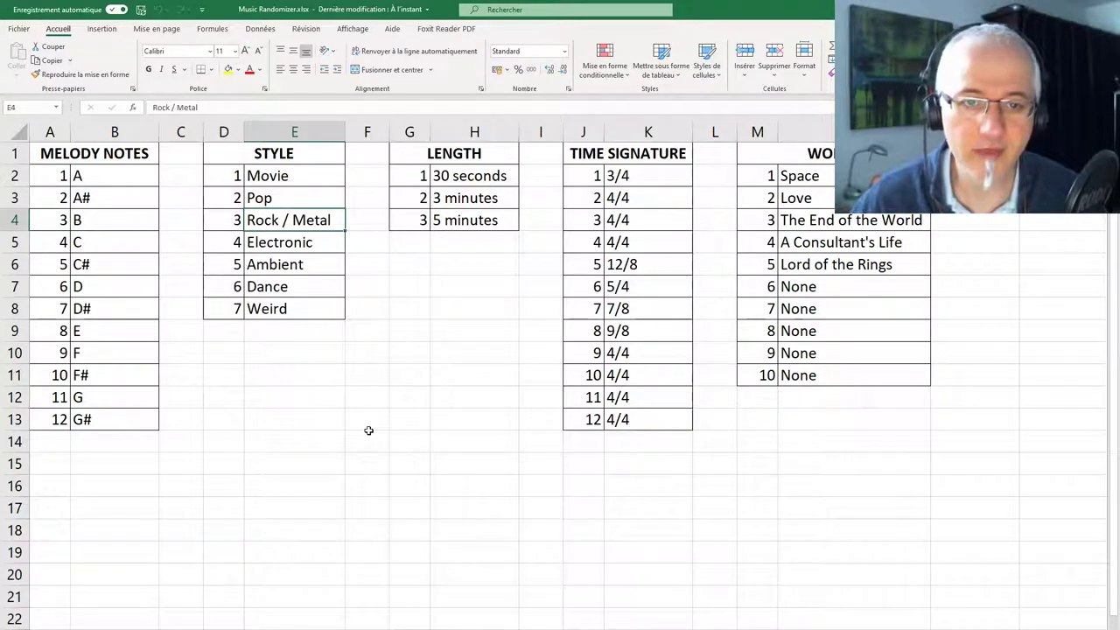
{"action": "key", "text": "Down"}
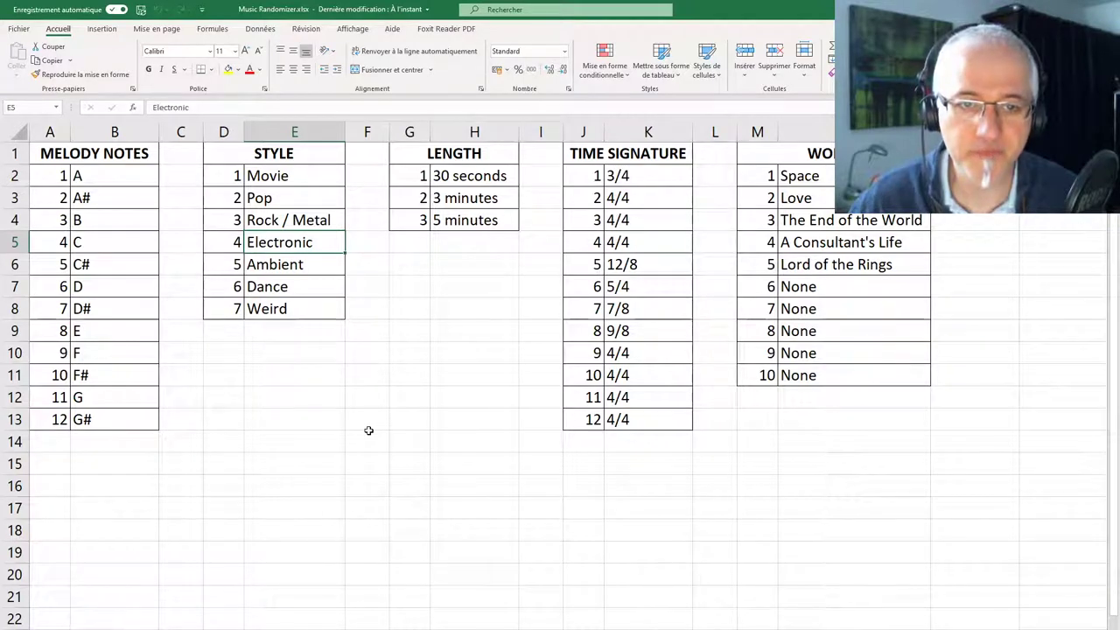
{"action": "key", "text": "Down"}
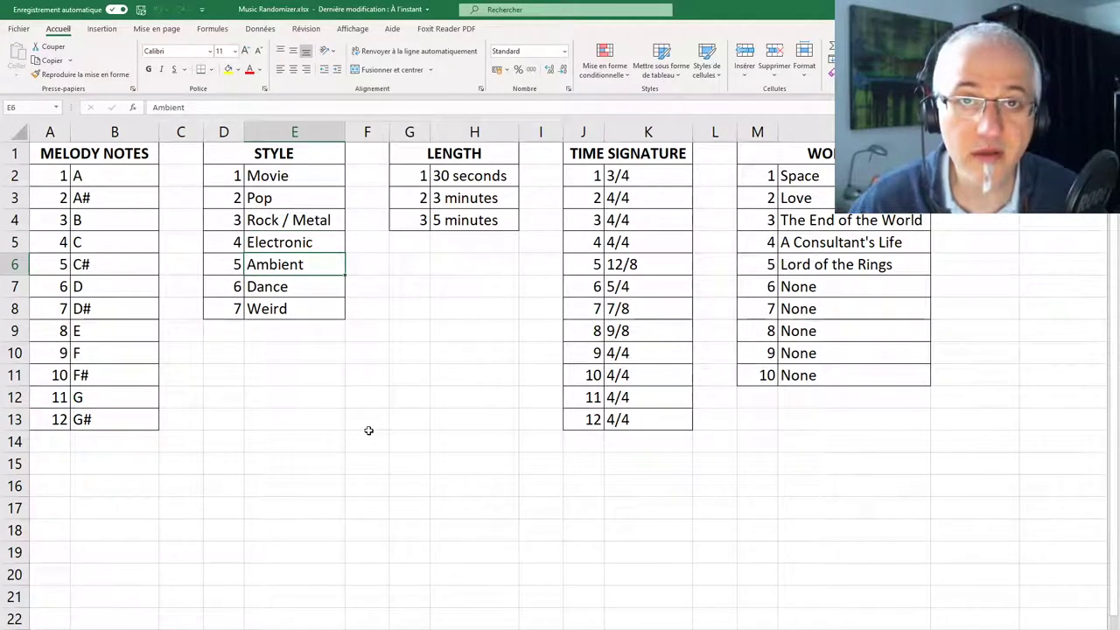
{"action": "key", "text": "Down"}
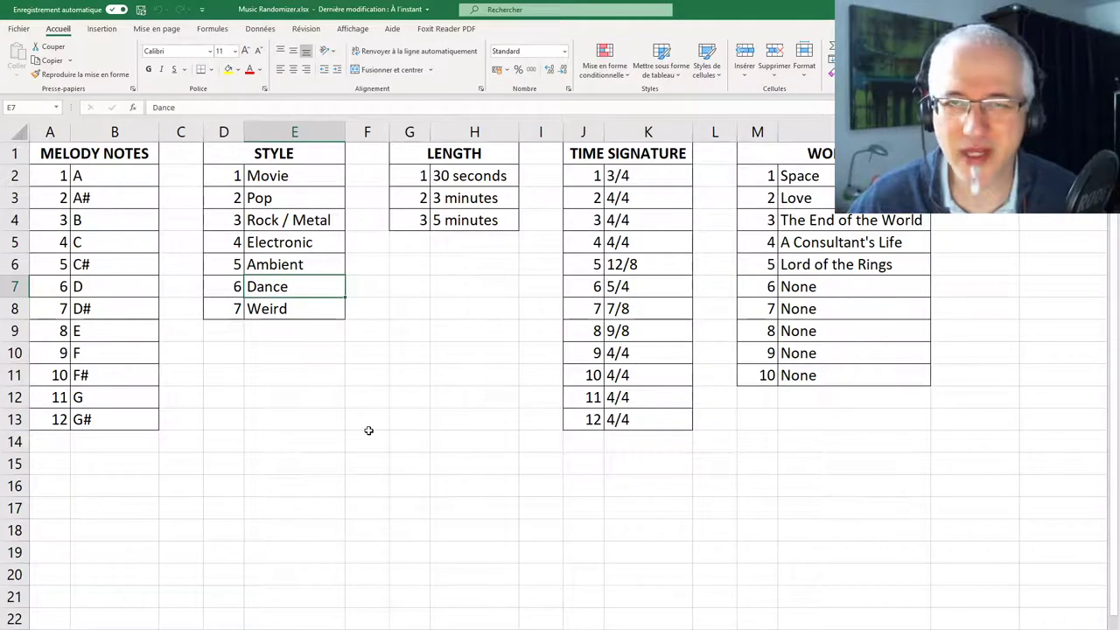
{"action": "key", "text": "Up"}
{"action": "key", "text": "Up"}
{"action": "key", "text": "Down"}
{"action": "key", "text": "Down"}
{"action": "key", "text": "Down"}
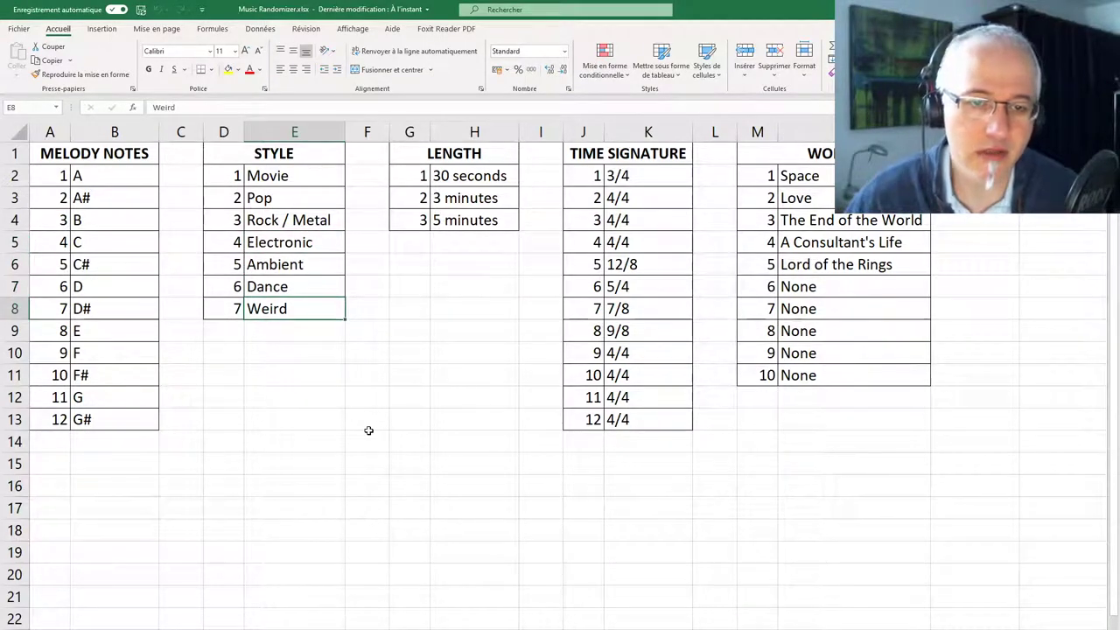
Replace the first option in the length list, cell H2, with "1 minute"
{"action": "key", "text": "Up"}
{"action": "key", "text": "Up"}
{"action": "key", "text": "Up"}
{"action": "key", "text": "Up"}
{"action": "key", "text": "Up"}
{"action": "key", "text": "Up"}
{"action": "key", "text": "Up"}
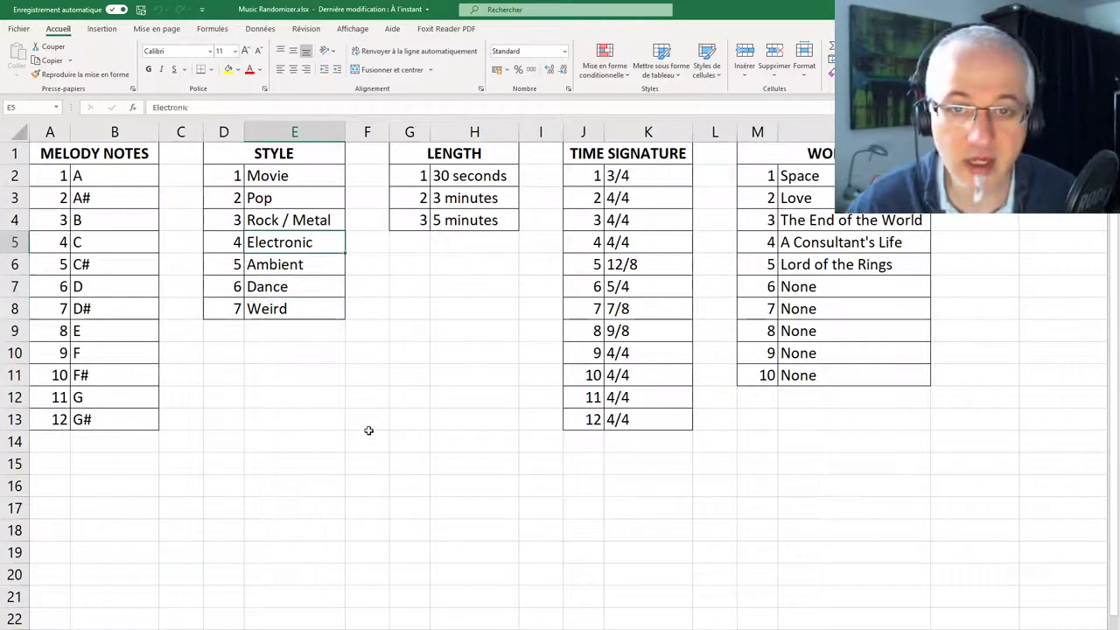
{"action": "key", "text": "Right"}
{"action": "key", "text": "Right"}
{"action": "key", "text": "Down"}
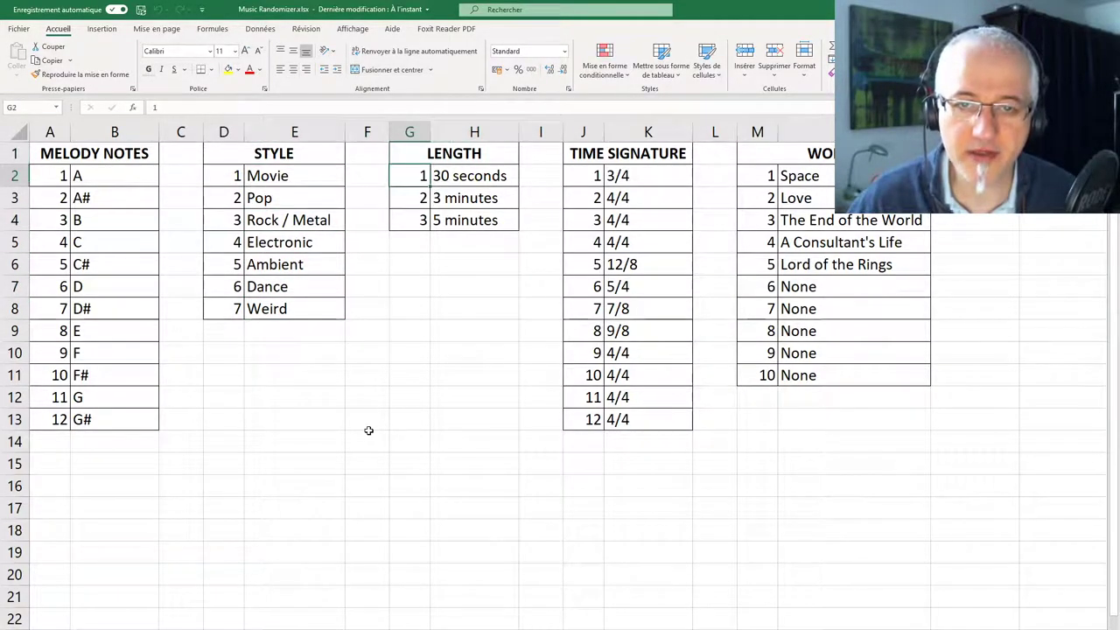
{"action": "key", "text": "Right"}
{"action": "type", "text": "1 minute"}
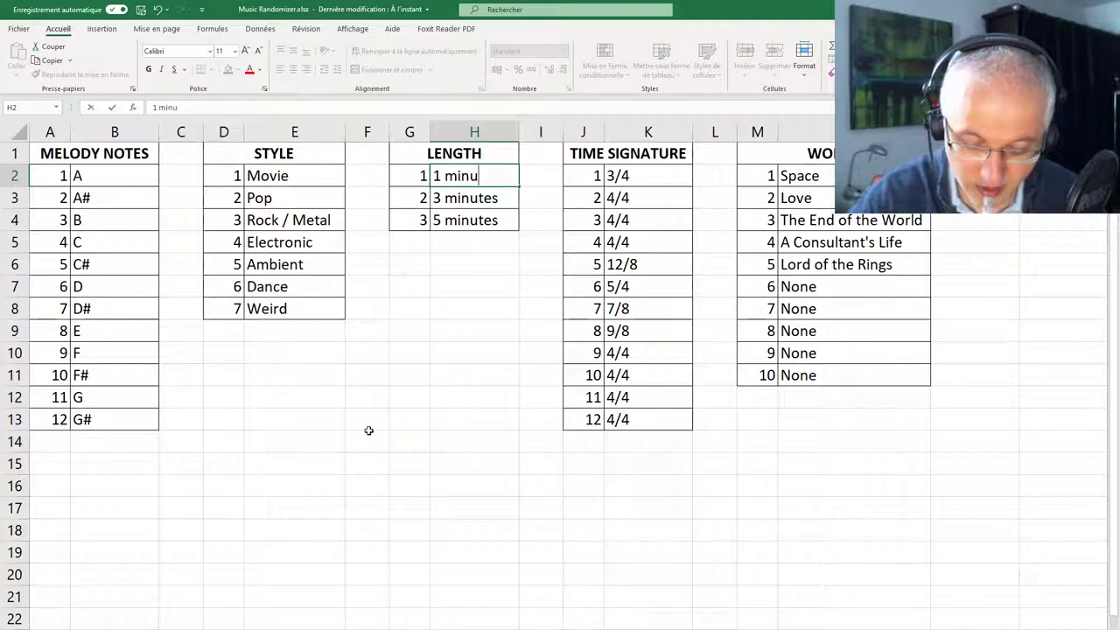
{"action": "key", "text": "Return"}
Replace the sixth entry in the style list, cell E7, with "Prog"
{"action": "key", "text": "Left"}
{"action": "key", "text": "Left"}
{"action": "key", "text": "Left"}
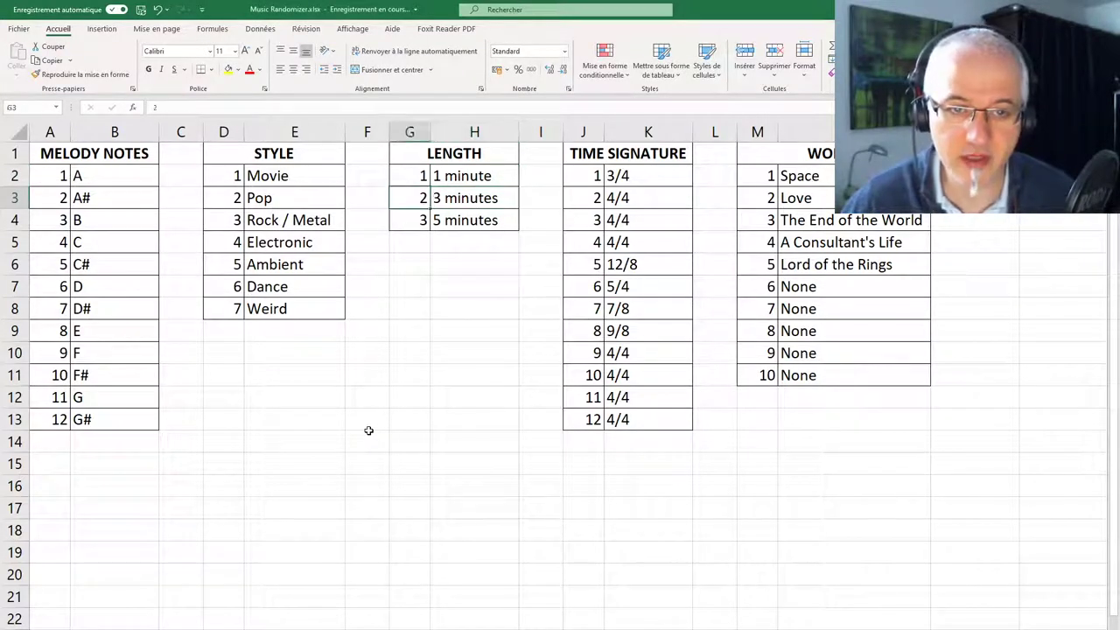
{"action": "key", "text": "Down"}
{"action": "key", "text": "Down"}
{"action": "key", "text": "Down"}
{"action": "key", "text": "Down"}
{"action": "key", "text": "Down"}
{"action": "key", "text": "Up"}
{"action": "key", "text": "Up"}
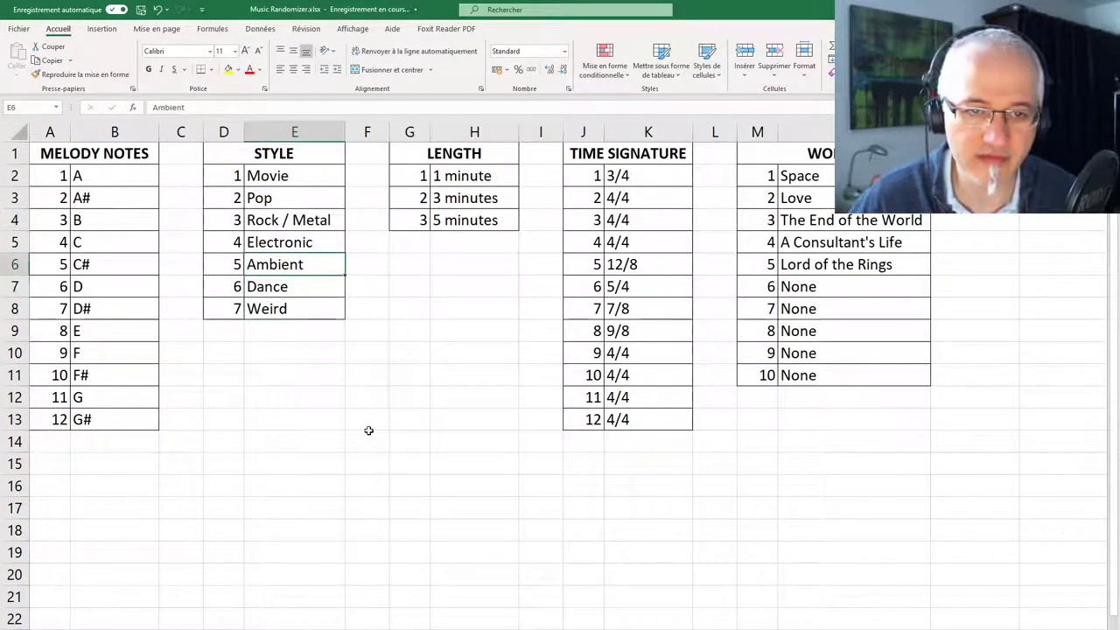
{"action": "key", "text": "Up"}
{"action": "key", "text": "Up"}
{"action": "key", "text": "Up"}
{"action": "key", "text": "Up"}
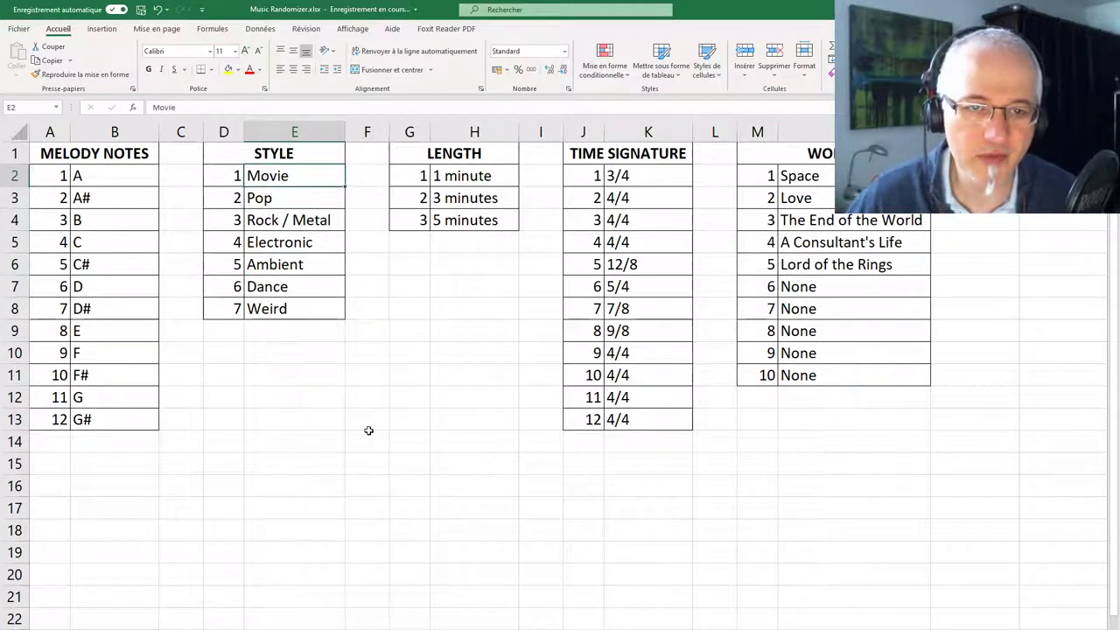
{"action": "key", "text": "Down"}
{"action": "key", "text": "Down"}
{"action": "key", "text": "Down"}
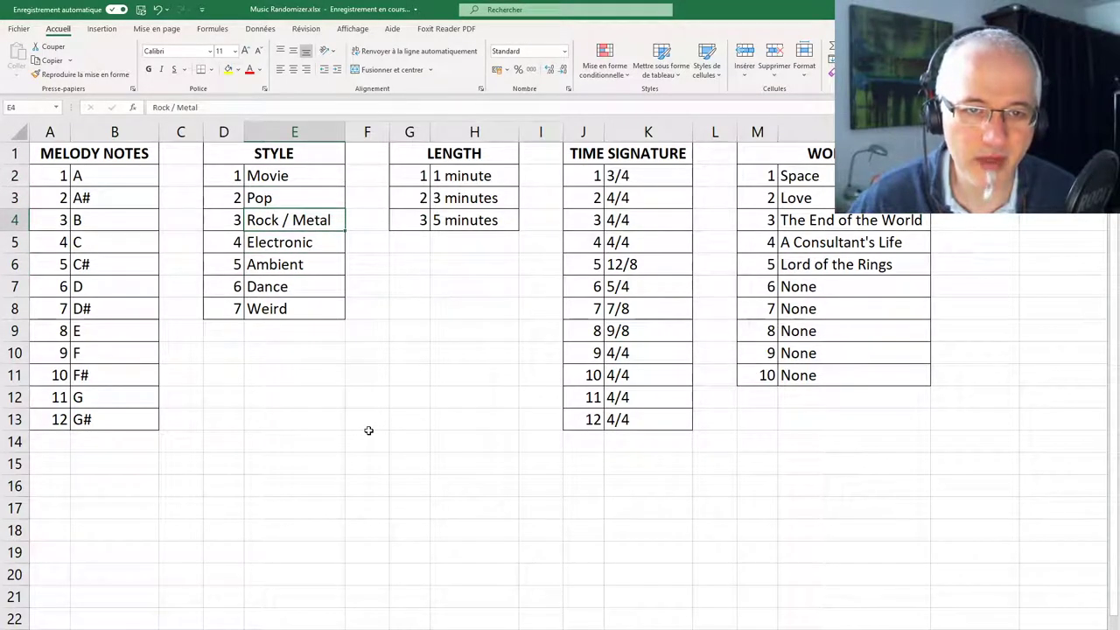
{"action": "key", "text": "Down"}
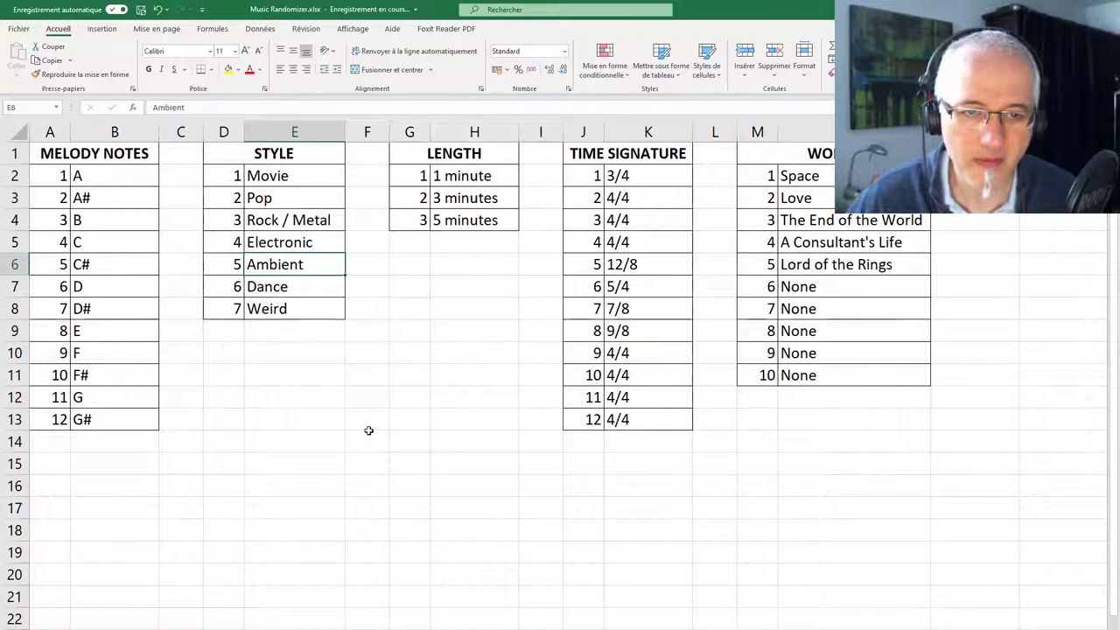
{"action": "key", "text": "Down"}
{"action": "key", "text": "Delete"}
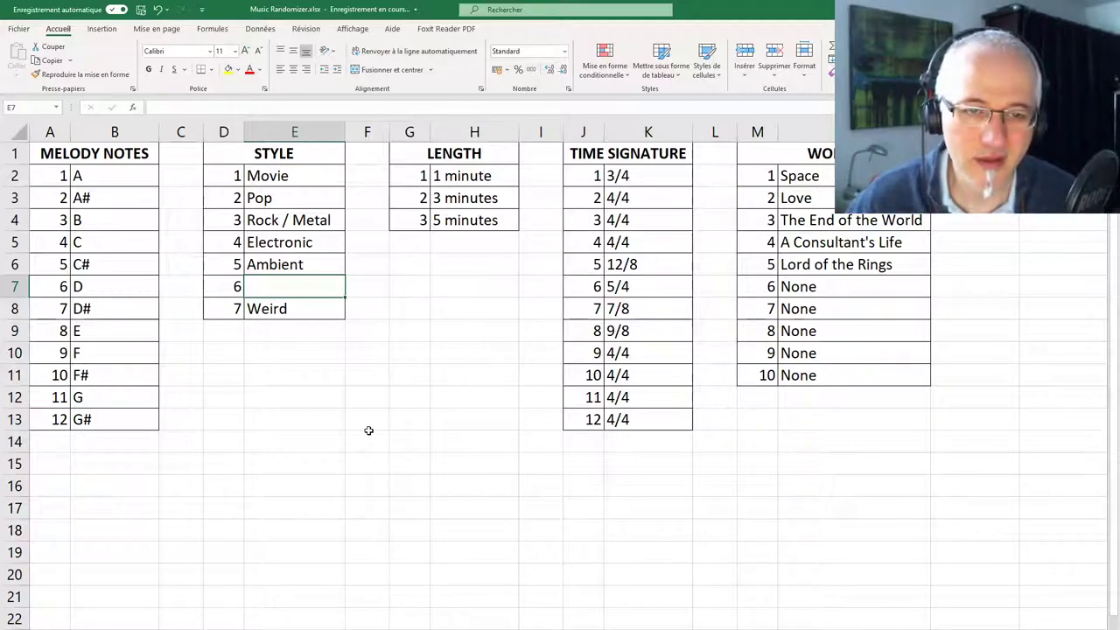
{"action": "type", "text": "Prog"}
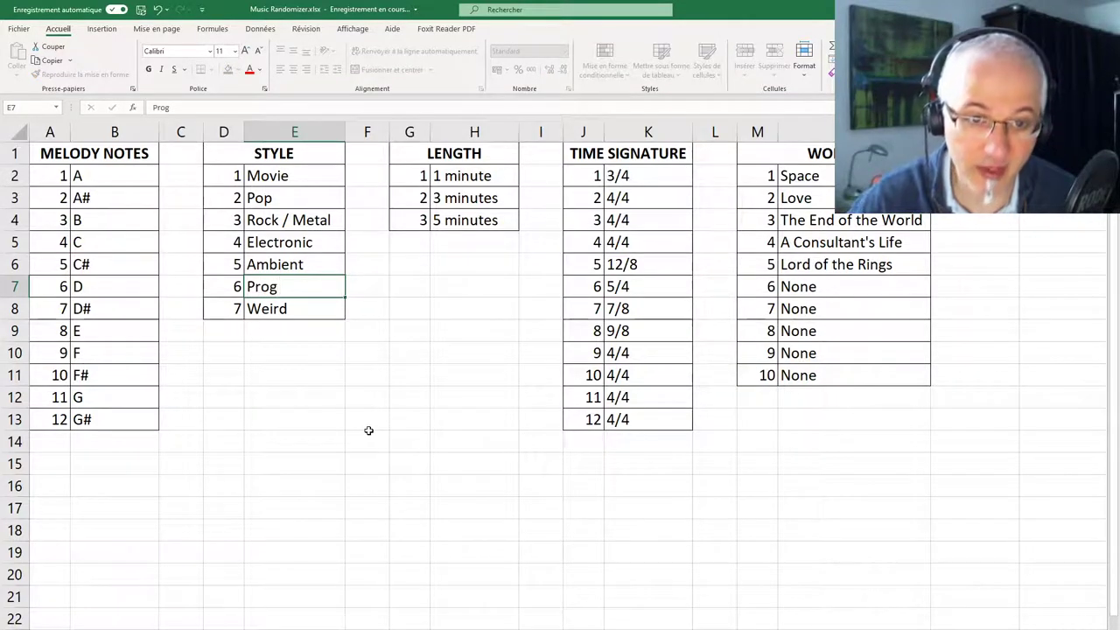
{"action": "key", "text": "Return"}
Go to the 4/4 entry in K3 of the time signature list and dismiss the automatic saving notice
{"action": "key", "text": "Up"}
{"action": "key", "text": "Right"}
{"action": "key", "text": "Right"}
{"action": "key", "text": "Right"}
{"action": "key", "text": "Right"}
{"action": "key", "text": "Right"}
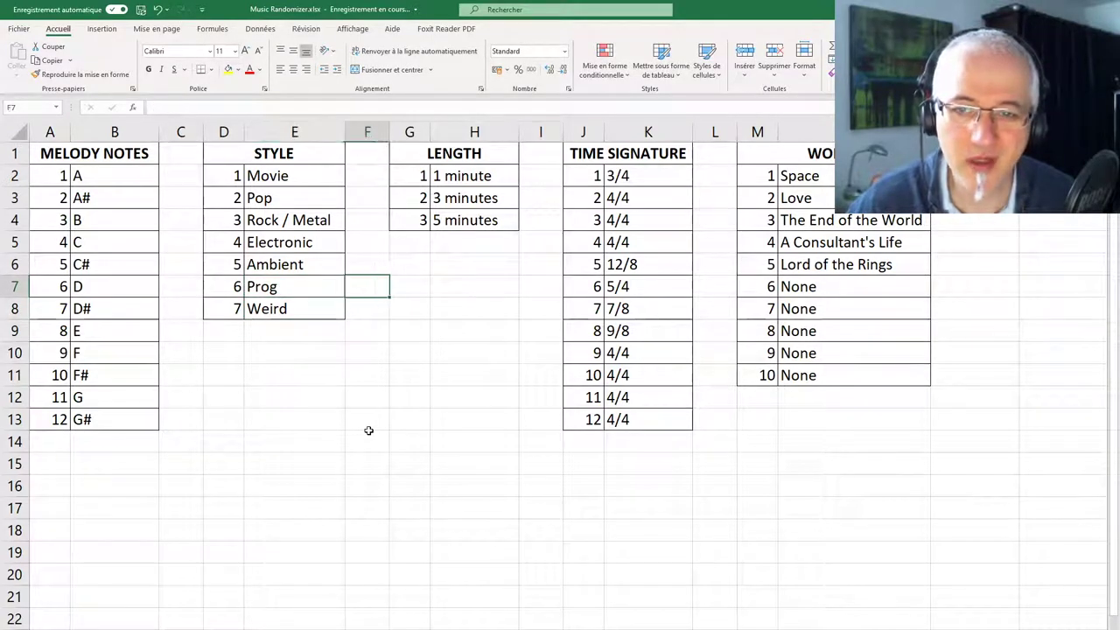
{"action": "key", "text": "Up"}
{"action": "key", "text": "Up"}
{"action": "key", "text": "Up"}
{"action": "key", "text": "Up"}
{"action": "key", "text": "Up"}
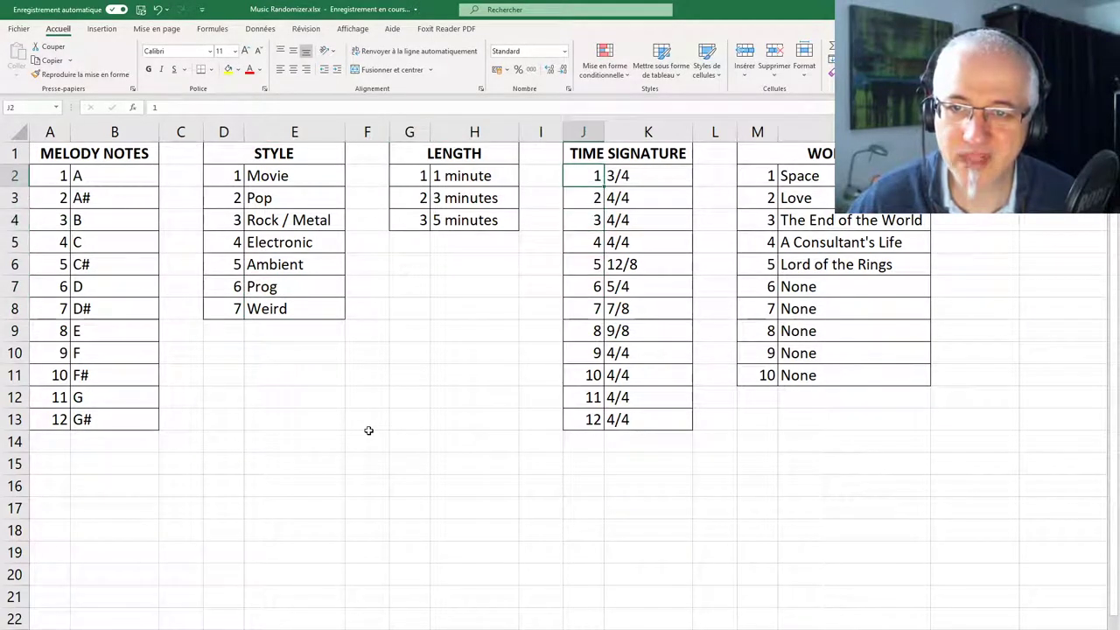
{"action": "key", "text": "Right"}
{"action": "key", "text": "Down"}
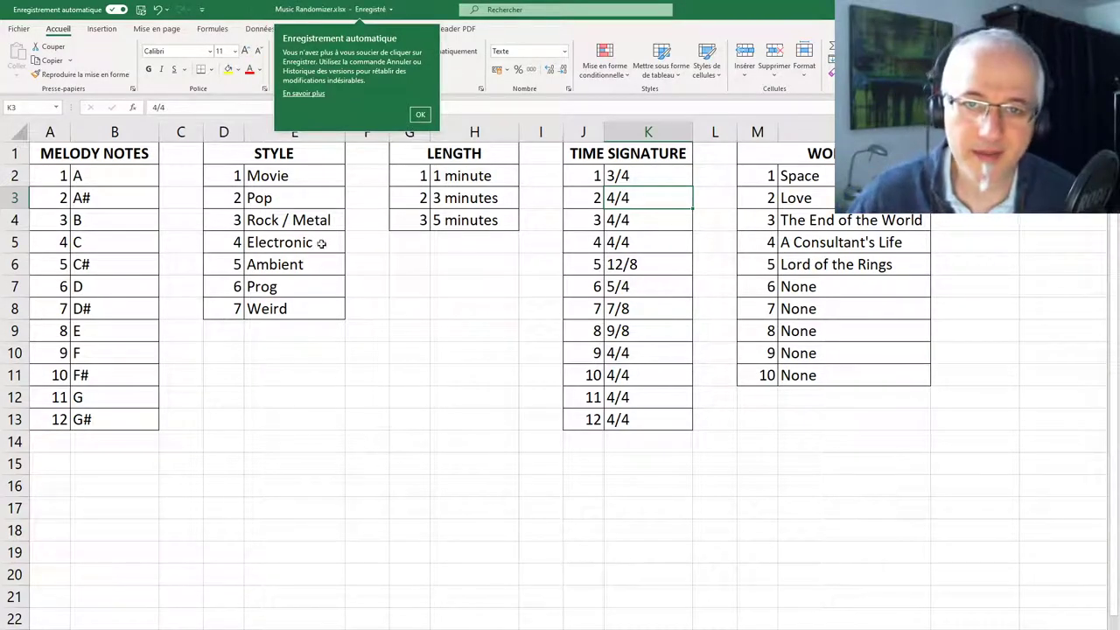
{"action": "left_click", "coordinate": [419, 115]}
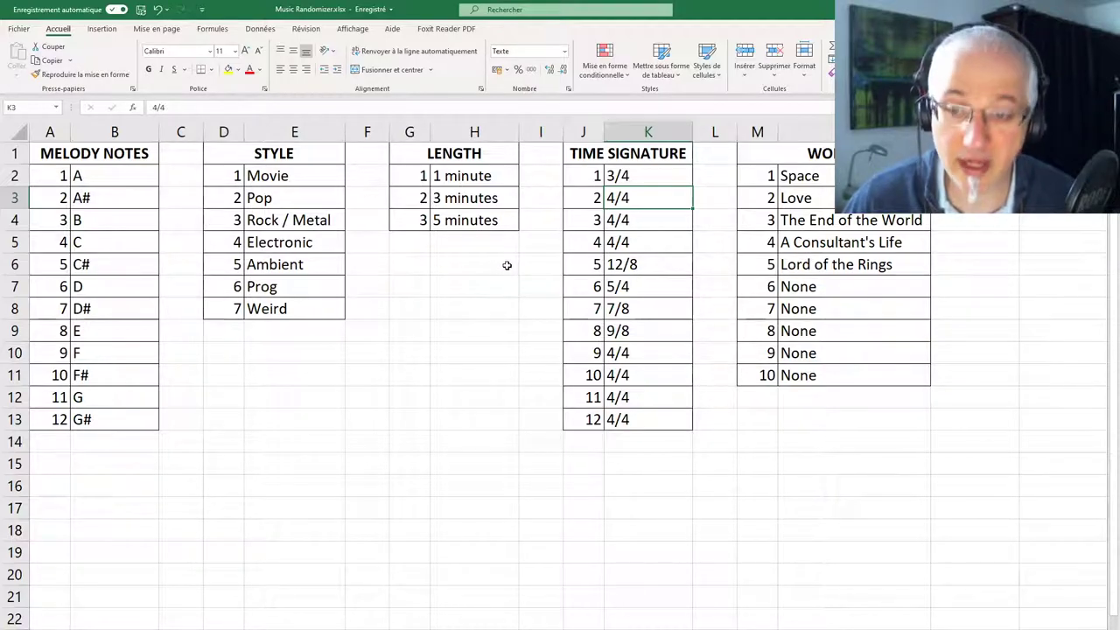
Examine the time signature options in K2:K13, including the 3/4, 12/8, 5/4, 7/8 and 9/8 entries
{"action": "left_click", "coordinate": [618, 175]}
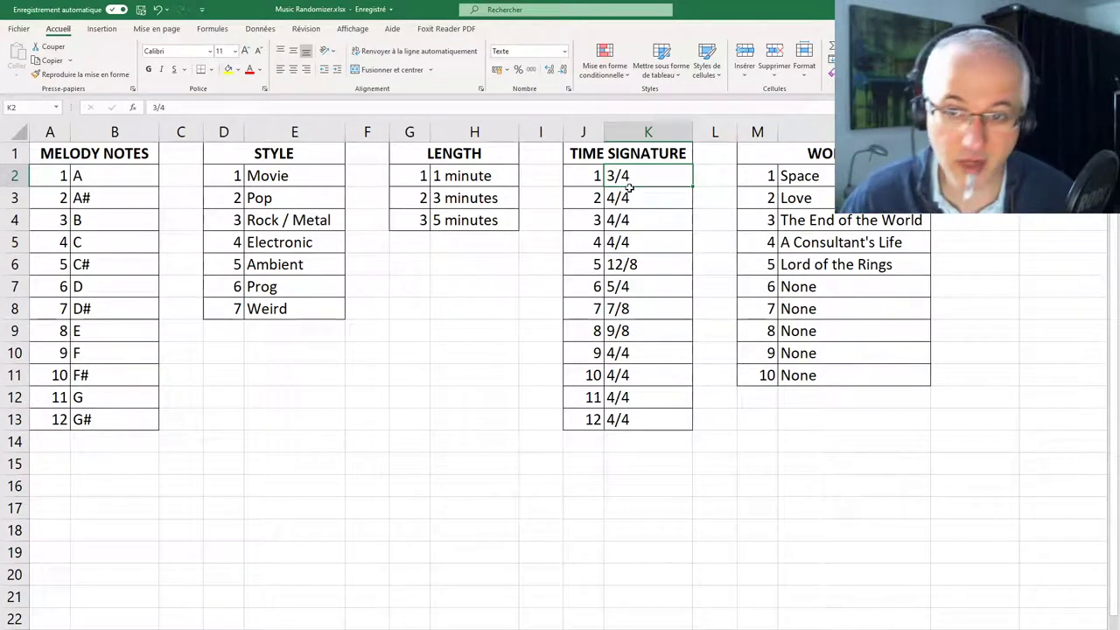
{"action": "left_click", "coordinate": [613, 265]}
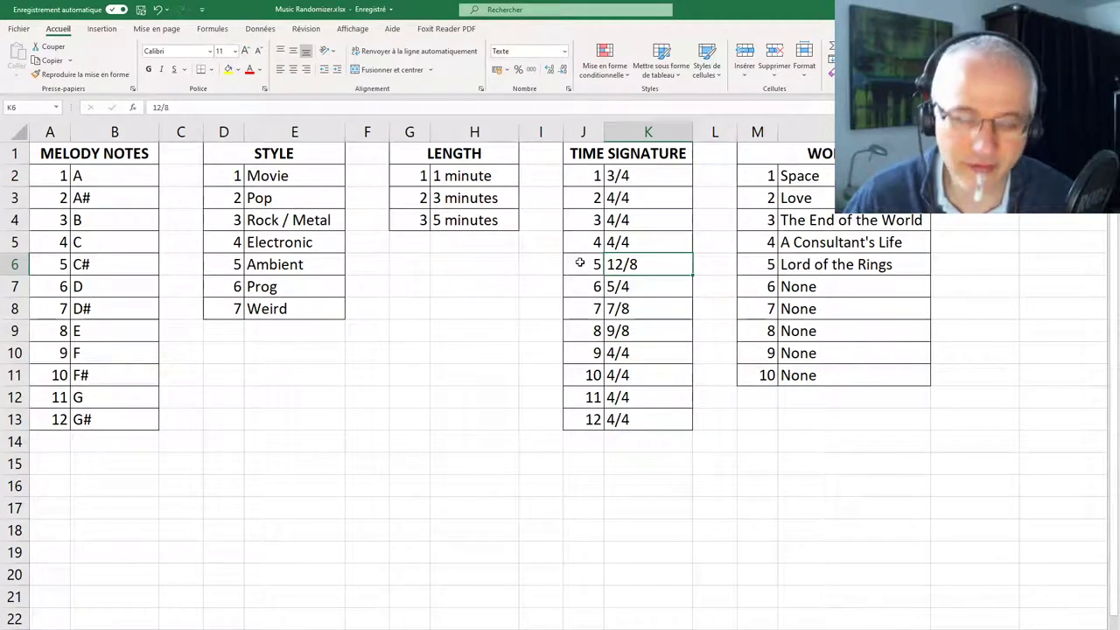
{"action": "left_click", "coordinate": [643, 288]}
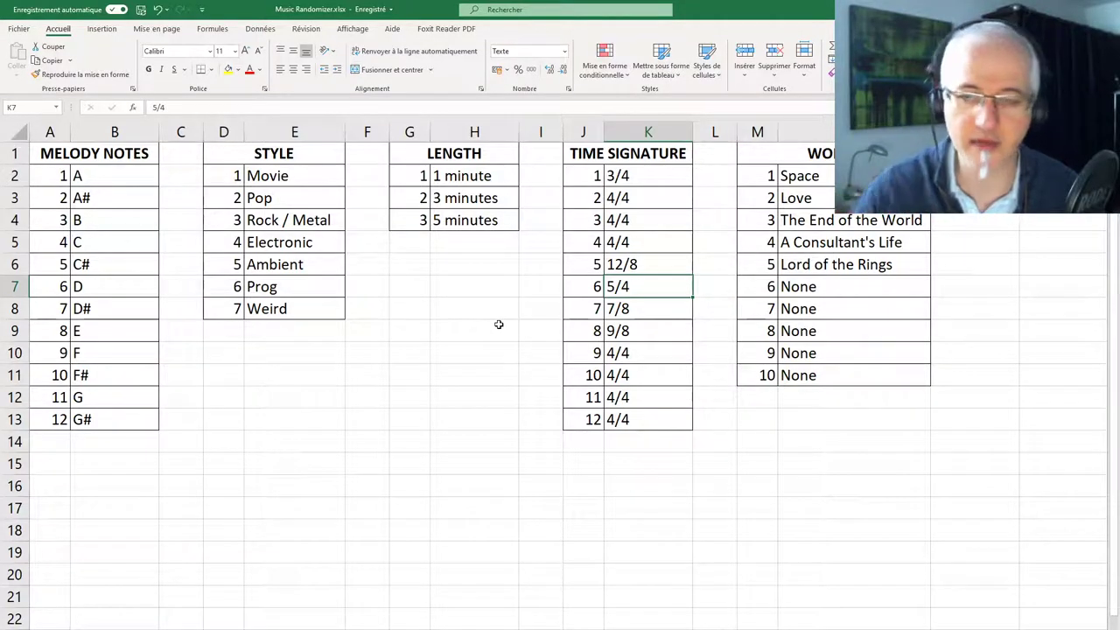
{"action": "left_click", "coordinate": [618, 308]}
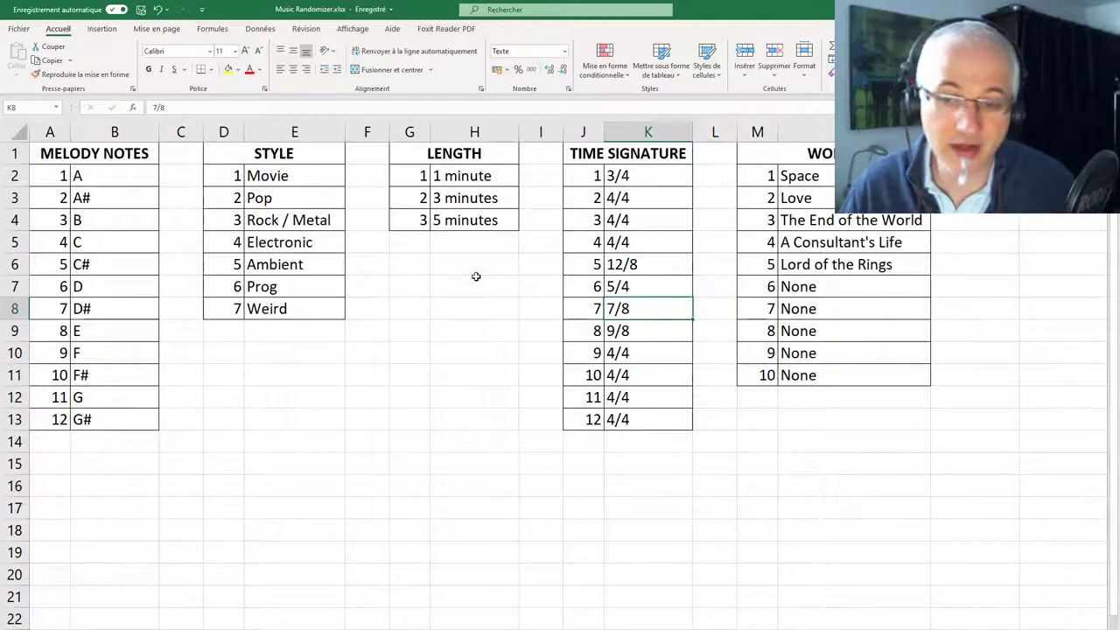
{"action": "left_click", "coordinate": [634, 329]}
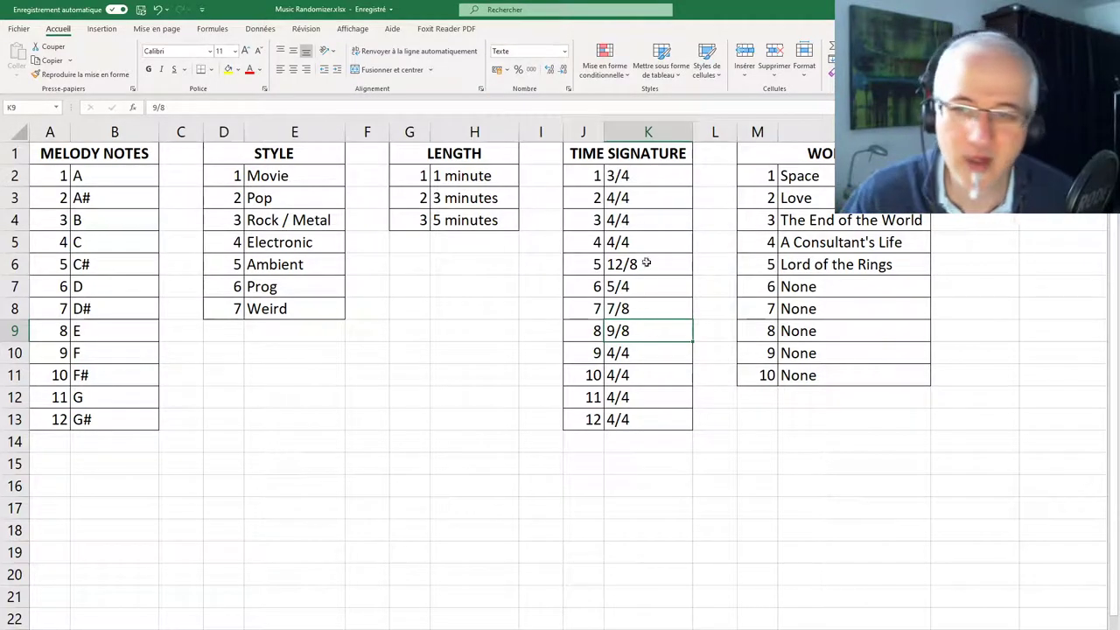
{"action": "left_click_drag", "start_coordinate": [625, 170], "coordinate": [627, 423]}
{"action": "left_click", "coordinate": [668, 450]}
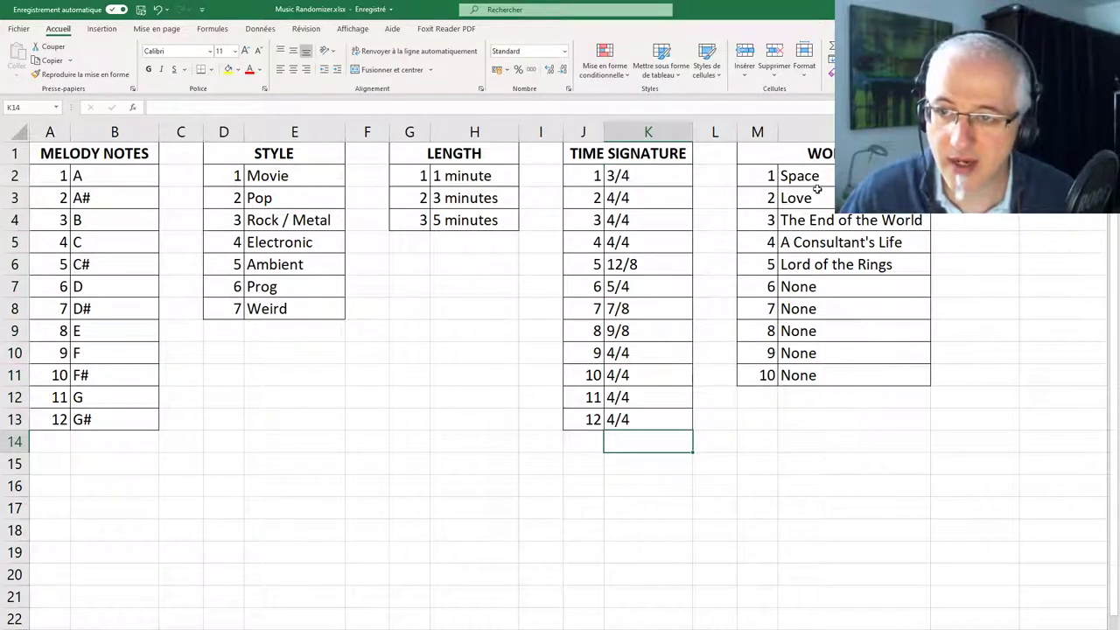
Examine the words options in N2:N11, including Space, Love, The End of the World, A Consultant's Life, Lord of the Rings and None
{"action": "left_click_drag", "start_coordinate": [816, 175], "coordinate": [940, 394]}
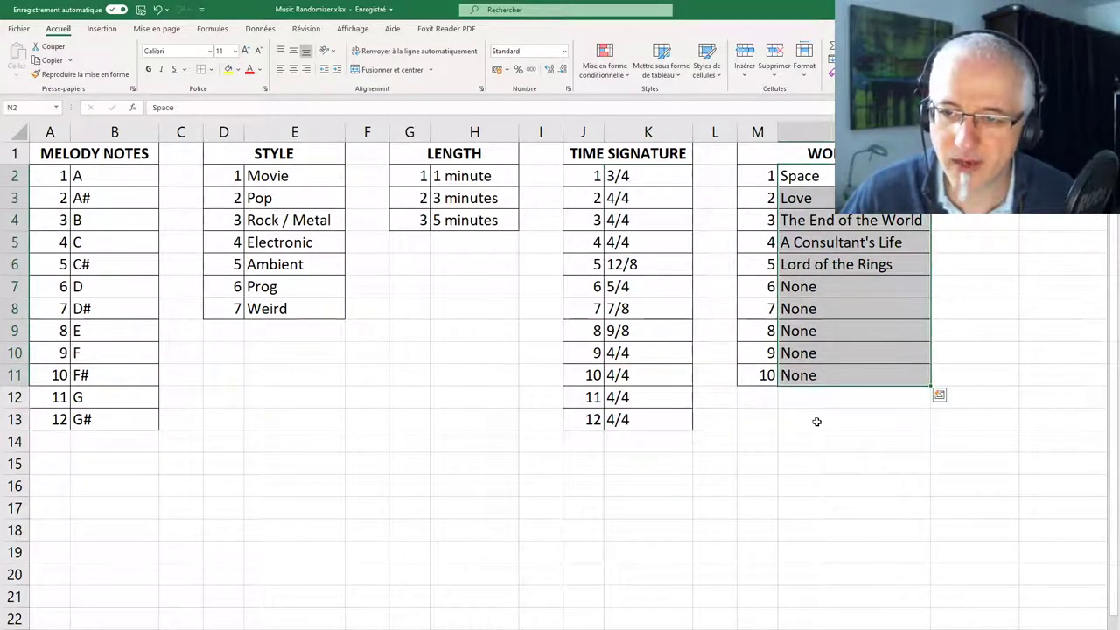
{"action": "left_click", "coordinate": [816, 417]}
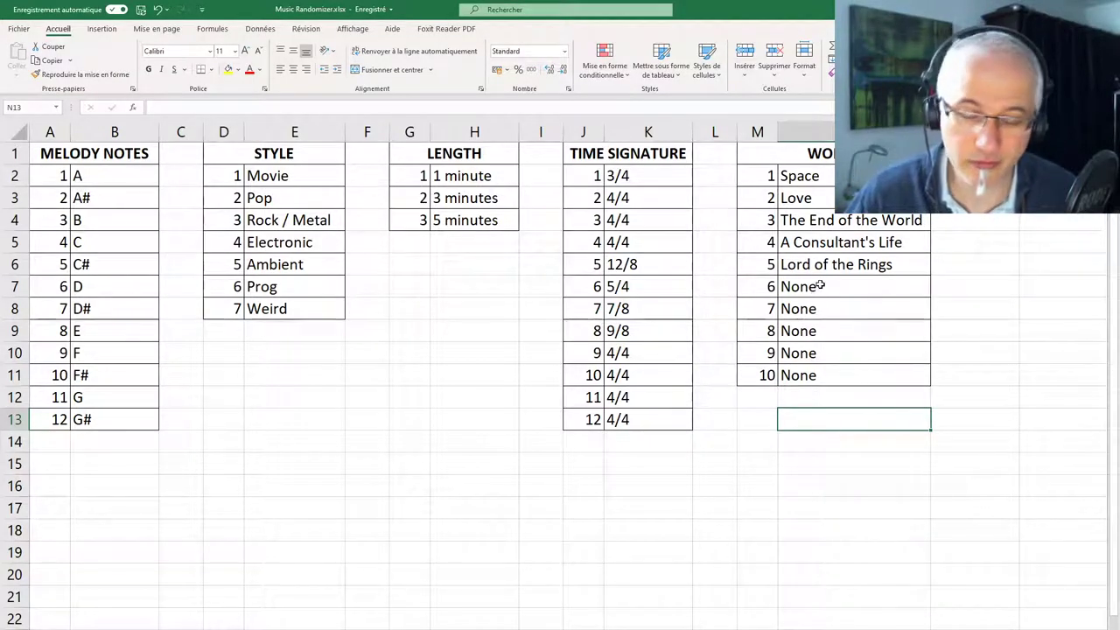
{"action": "left_click", "coordinate": [833, 175]}
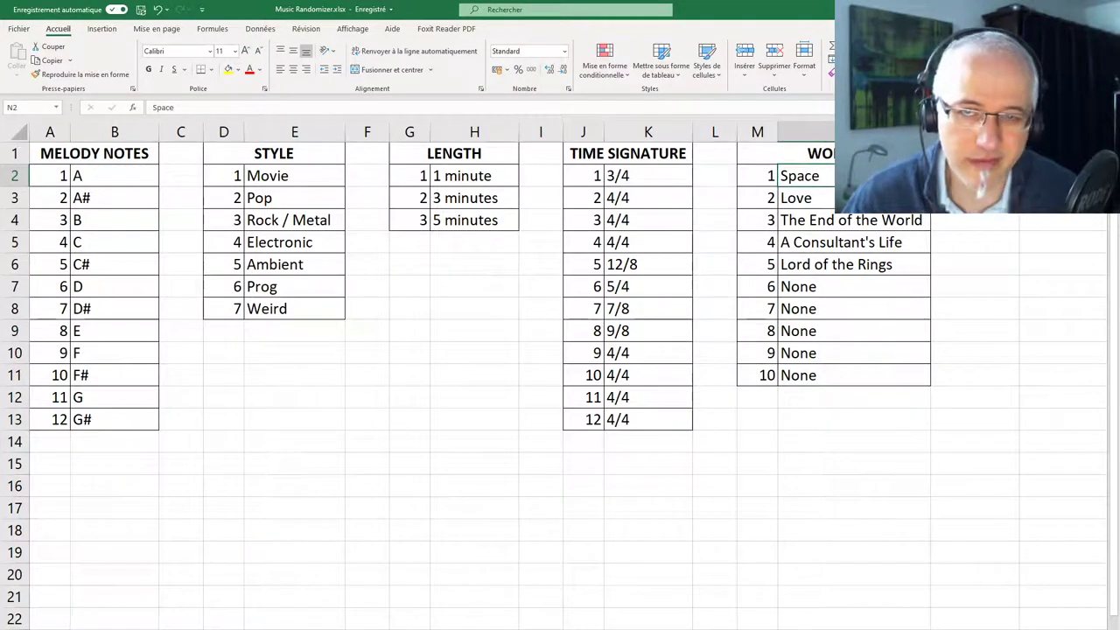
{"action": "left_click", "coordinate": [813, 199]}
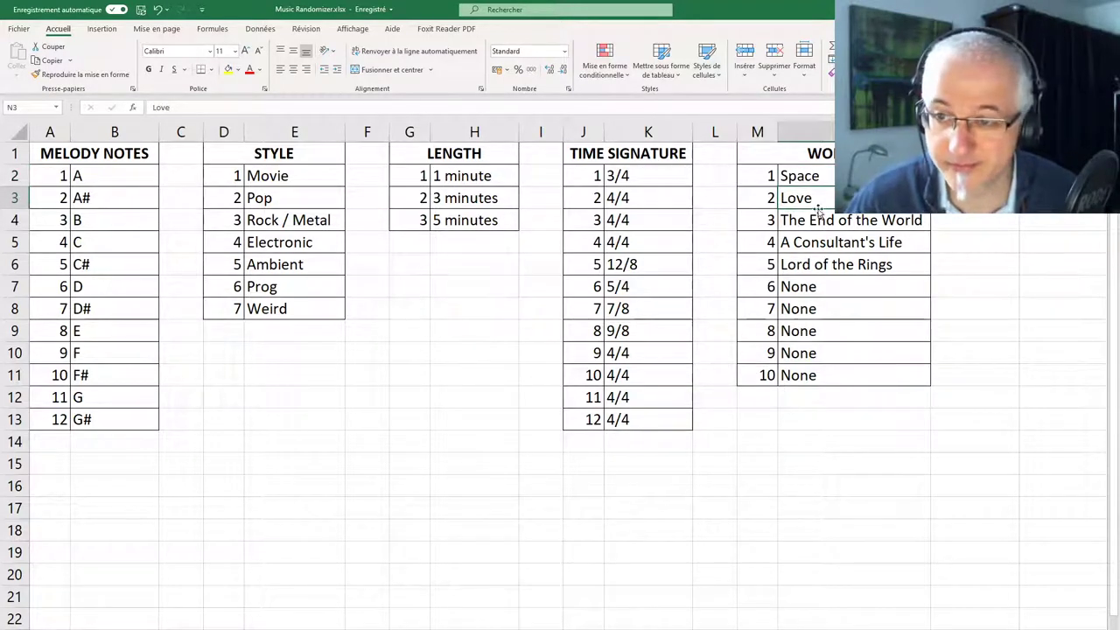
{"action": "left_click", "coordinate": [853, 220]}
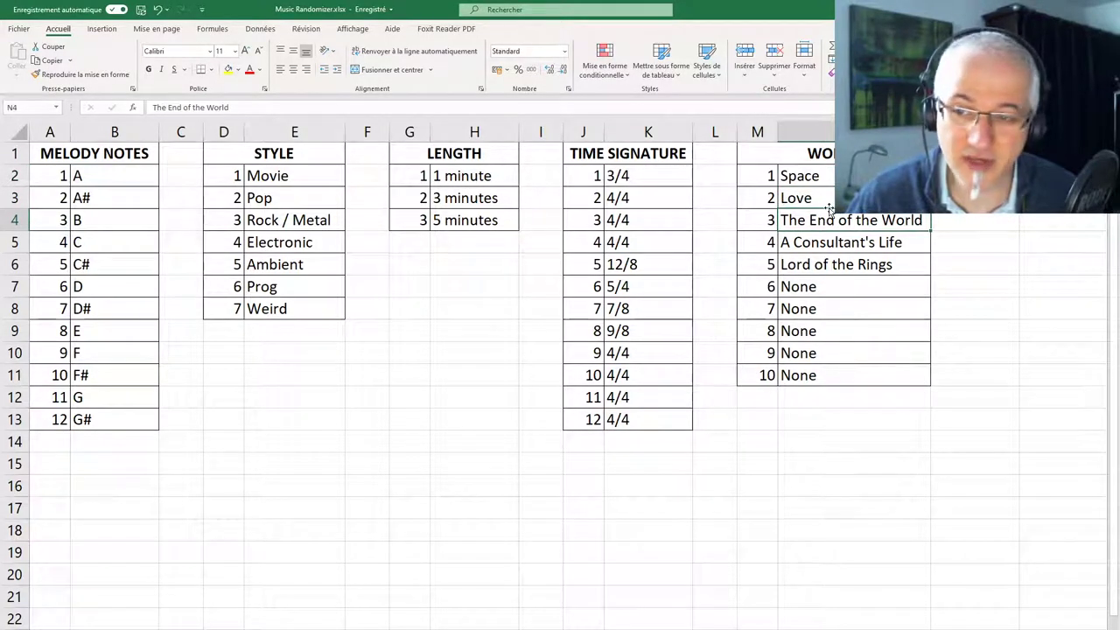
{"action": "left_click", "coordinate": [815, 245]}
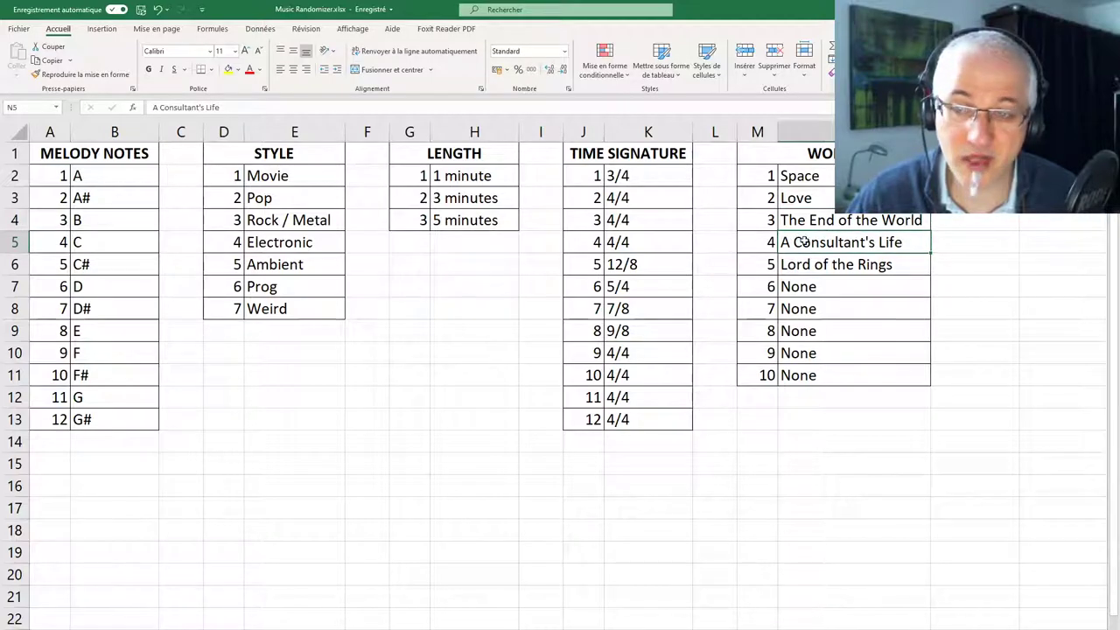
{"action": "left_click", "coordinate": [819, 270]}
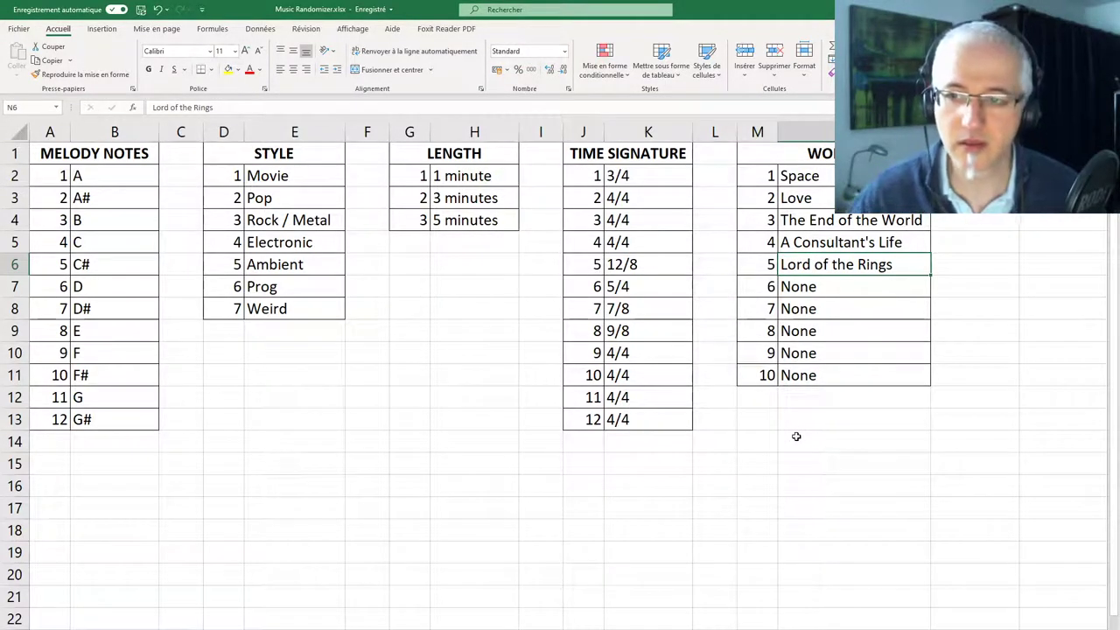
{"action": "left_click", "coordinate": [838, 281]}
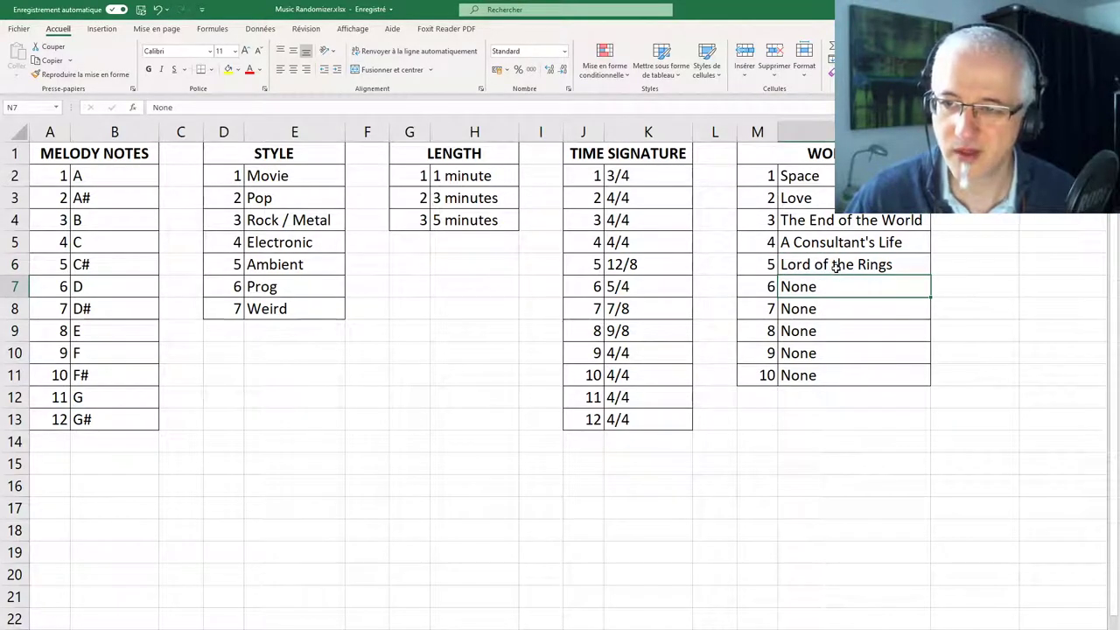
{"action": "left_click", "coordinate": [836, 268]}
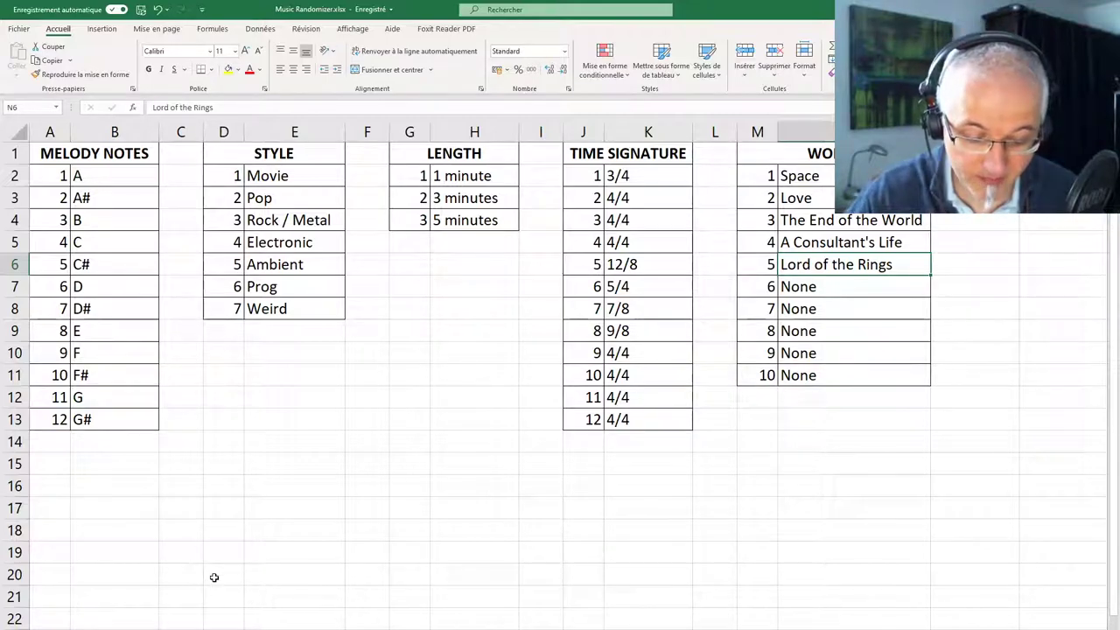
Switch through OBS to the layout with the scale finder, song notes and Musical Idea Randomizer, and select the Words result
{"action": "key", "text": "alt+Tab"}
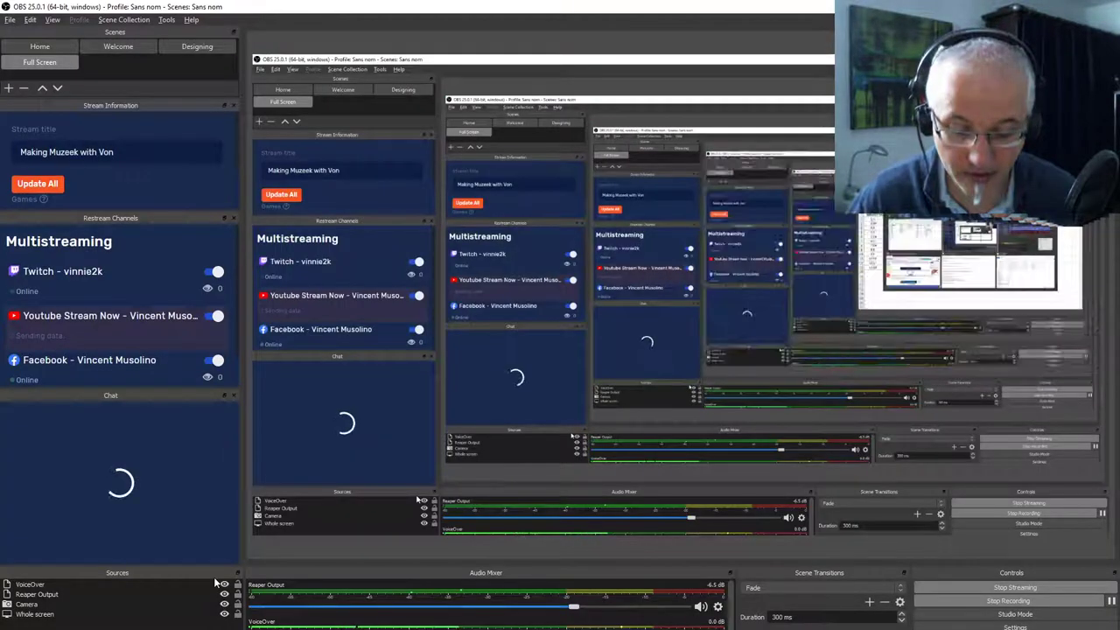
{"action": "left_click", "coordinate": [213, 577]}
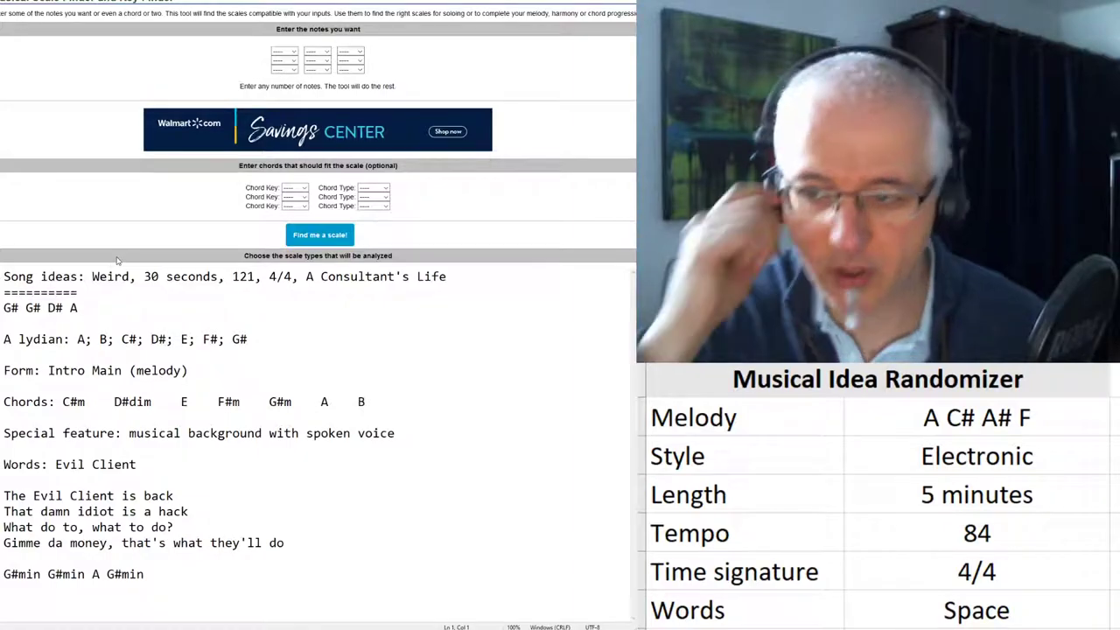
{"action": "left_click", "coordinate": [977, 609]}
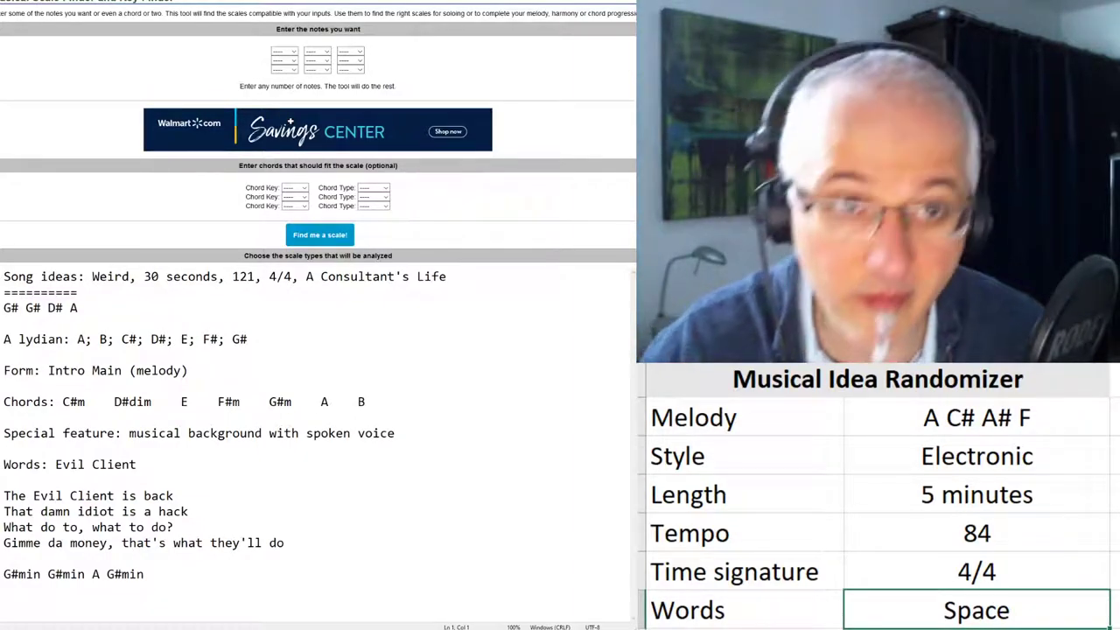
Recalculate the Musical Idea Randomizer five times to generate new random song ideas
{"action": "key", "text": "F9"}
{"action": "key", "text": "F9"}
{"action": "key", "text": "F9"}
{"action": "key", "text": "F9"}
{"action": "key", "text": "F9"}
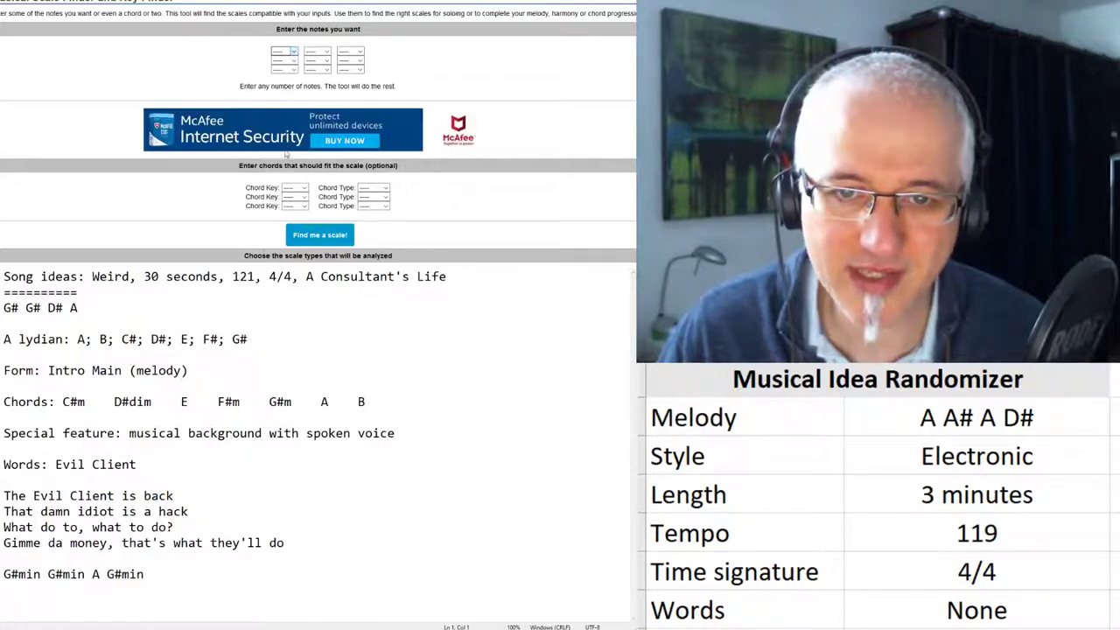
Enter the notes G#/Ab, D#/Eb and A in the scale finder and search for matching scales
{"action": "left_click", "coordinate": [285, 173]}
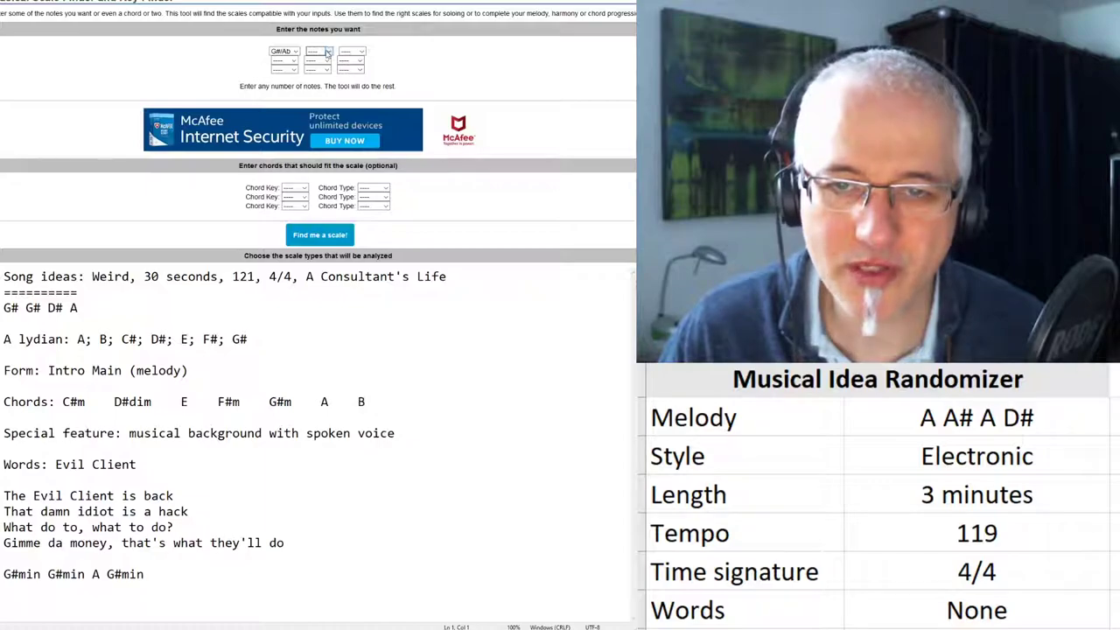
{"action": "left_click", "coordinate": [316, 115]}
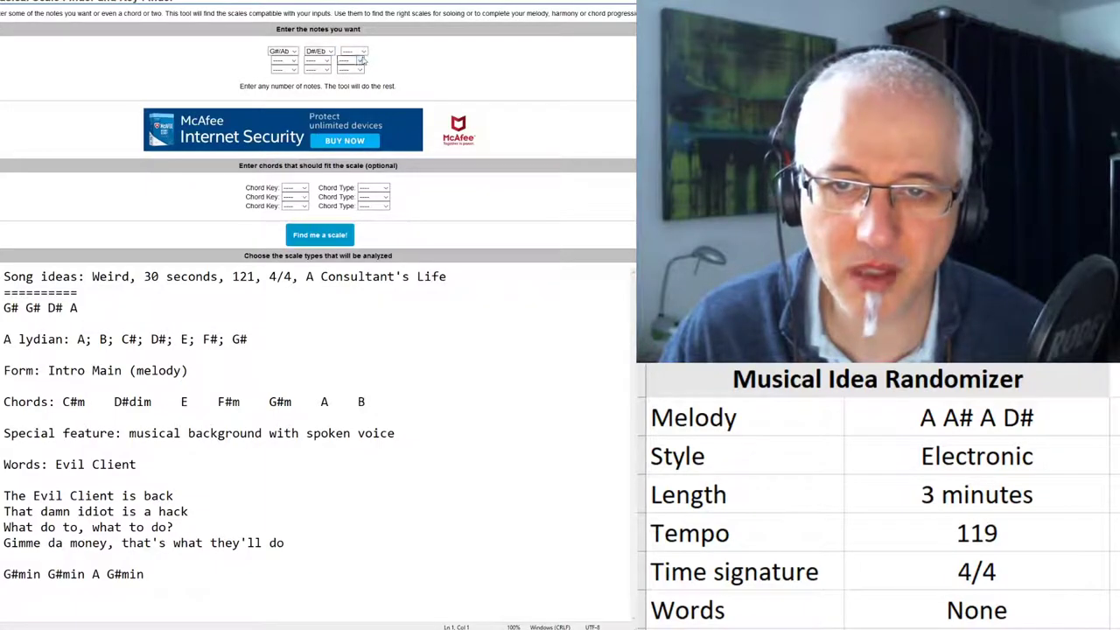
{"action": "left_click", "coordinate": [363, 53]}
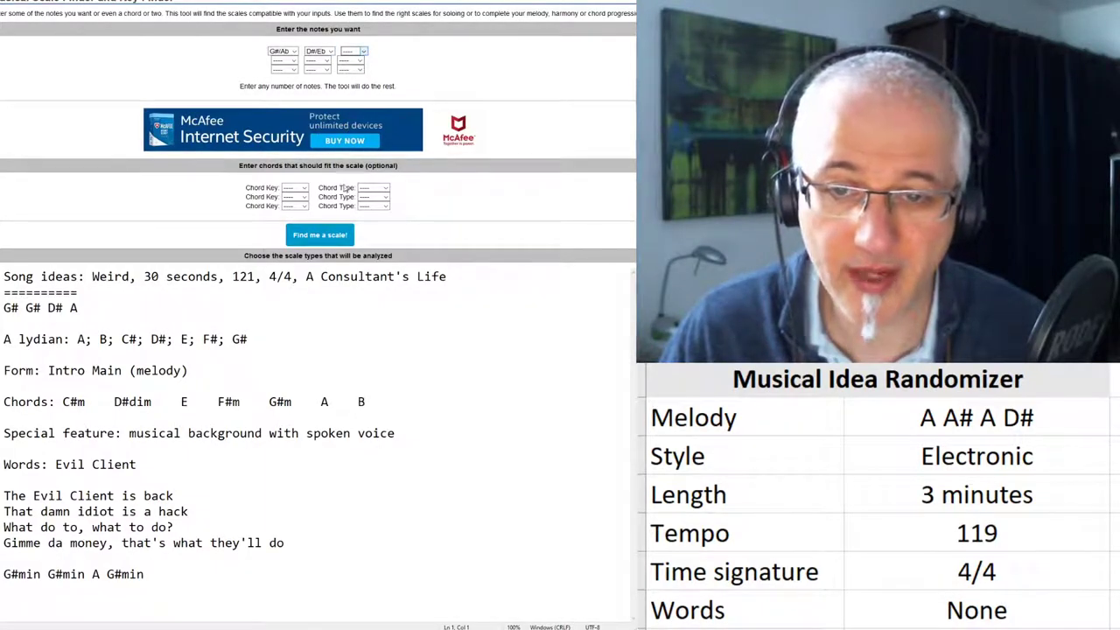
{"action": "left_click", "coordinate": [346, 189]}
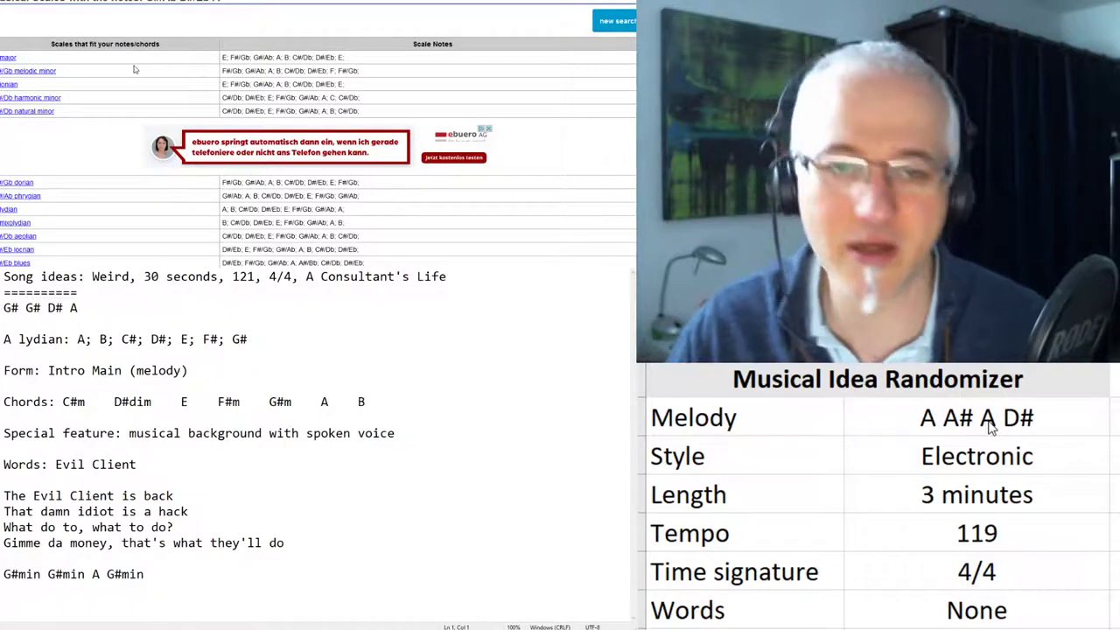
Open the A lydian scale from the matching scales and review its notes and normal triads
{"action": "double_click", "coordinate": [9, 209]}
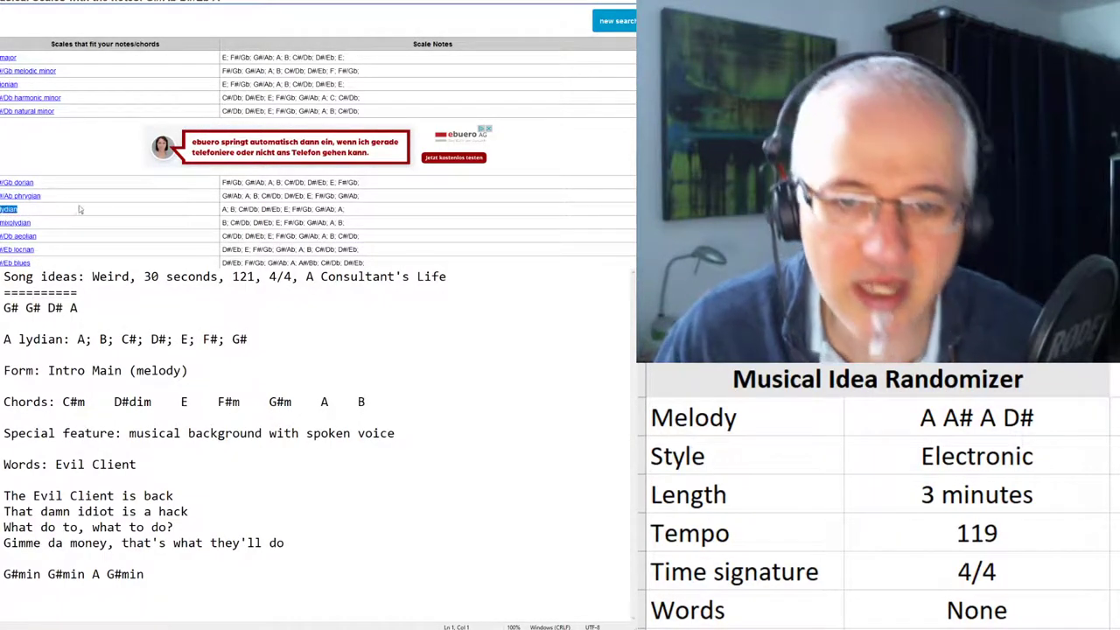
{"action": "left_click", "coordinate": [8, 211]}
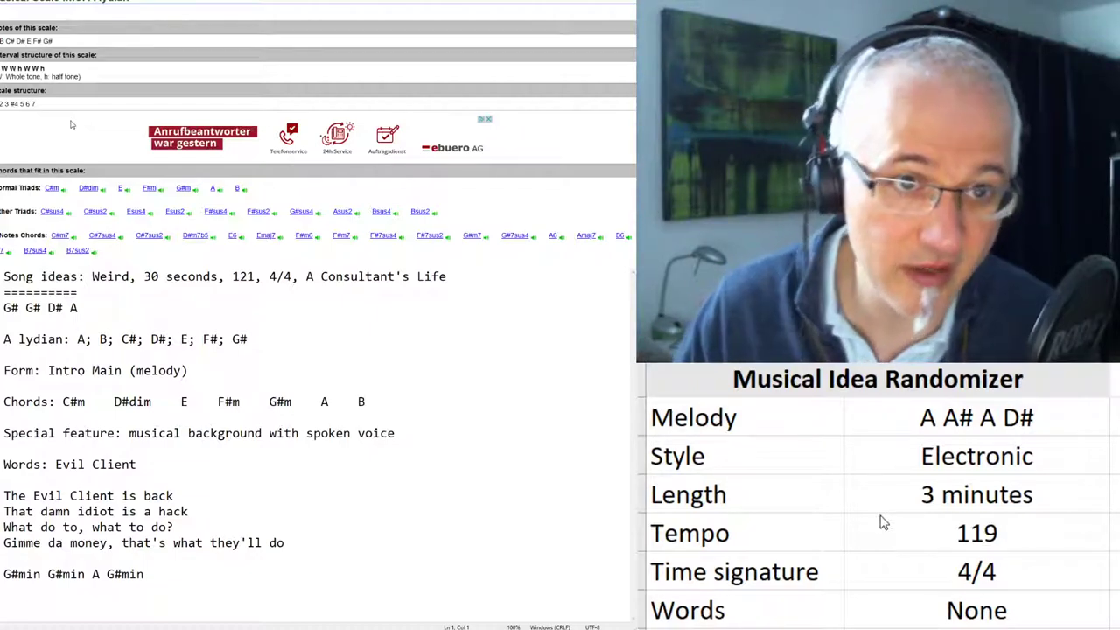
{"action": "left_click_drag", "start_coordinate": [66, 40], "coordinate": [0, 40]}
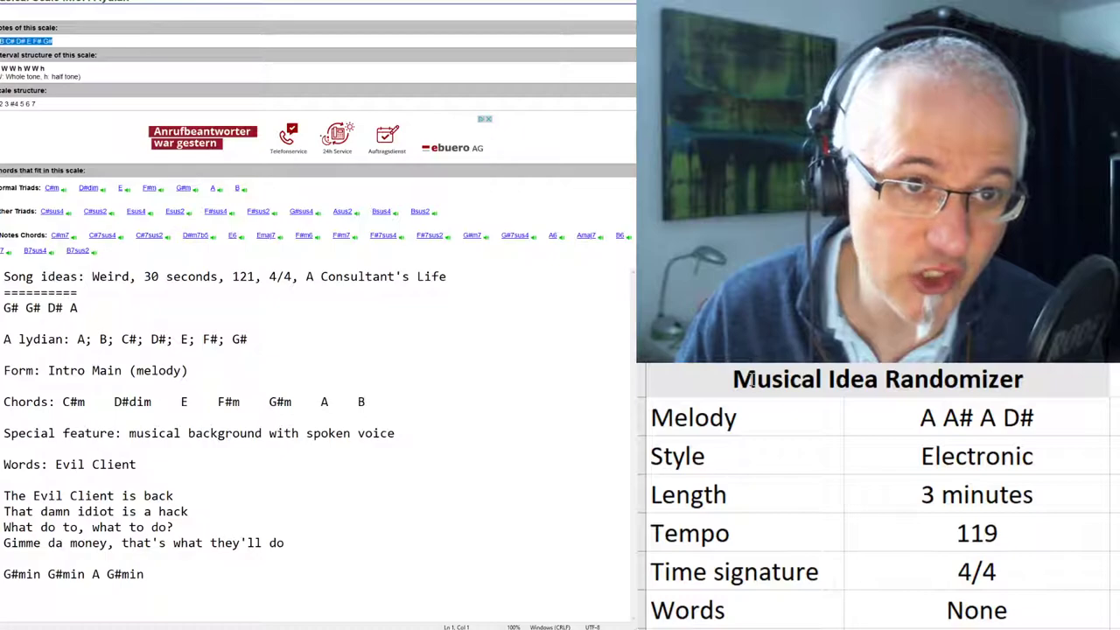
{"action": "left_click", "coordinate": [18, 42]}
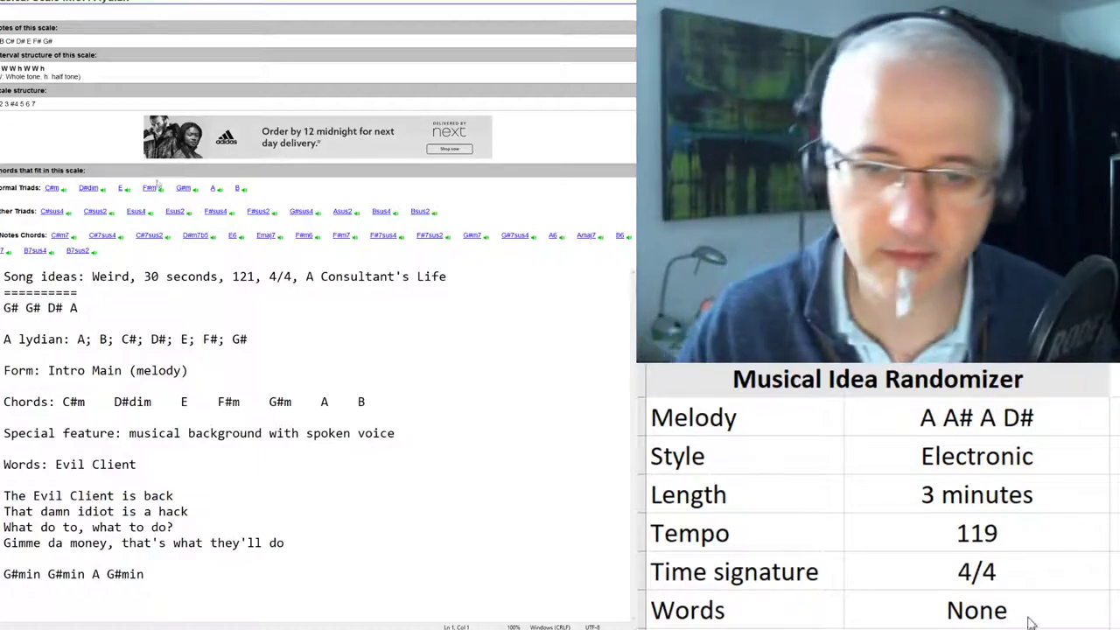
{"action": "left_click_drag", "start_coordinate": [7, 187], "coordinate": [242, 190]}
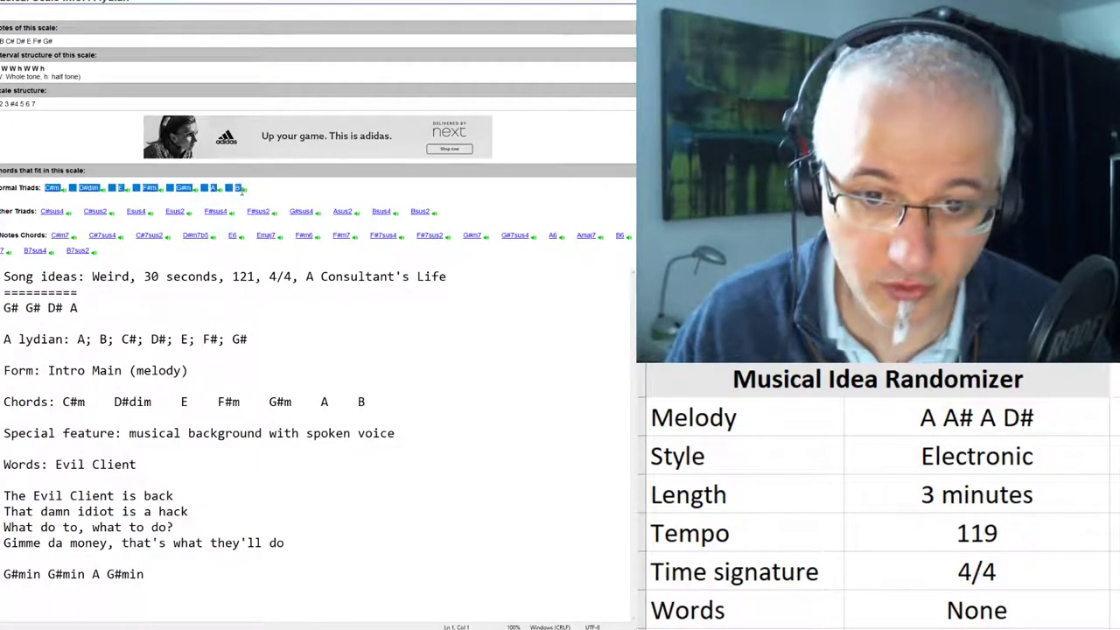
{"action": "left_click", "coordinate": [19, 196]}
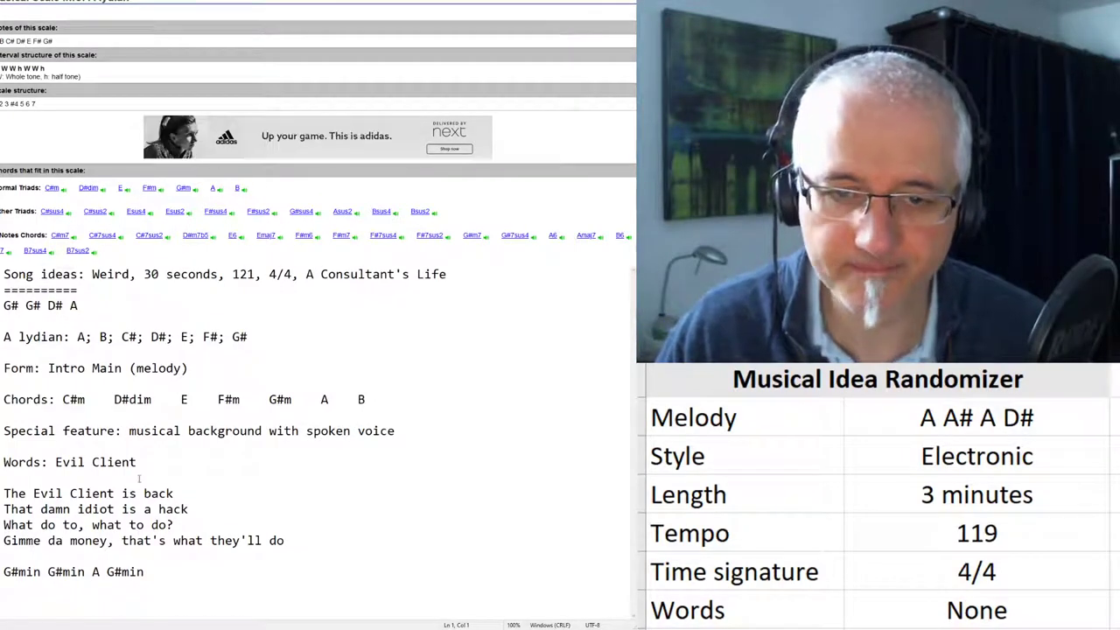
Examine the song notes: the closing chord progression, the "Evil Client" words theme and the four lyric lines
{"action": "left_click_drag", "start_coordinate": [156, 586], "coordinate": [4, 571]}
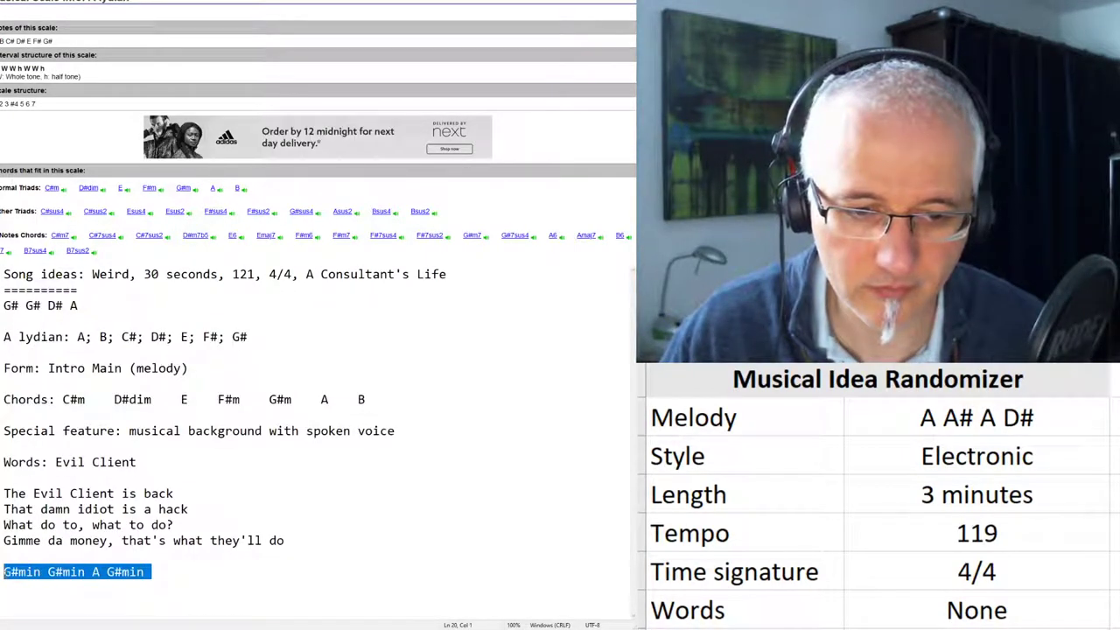
{"action": "left_click", "coordinate": [94, 571]}
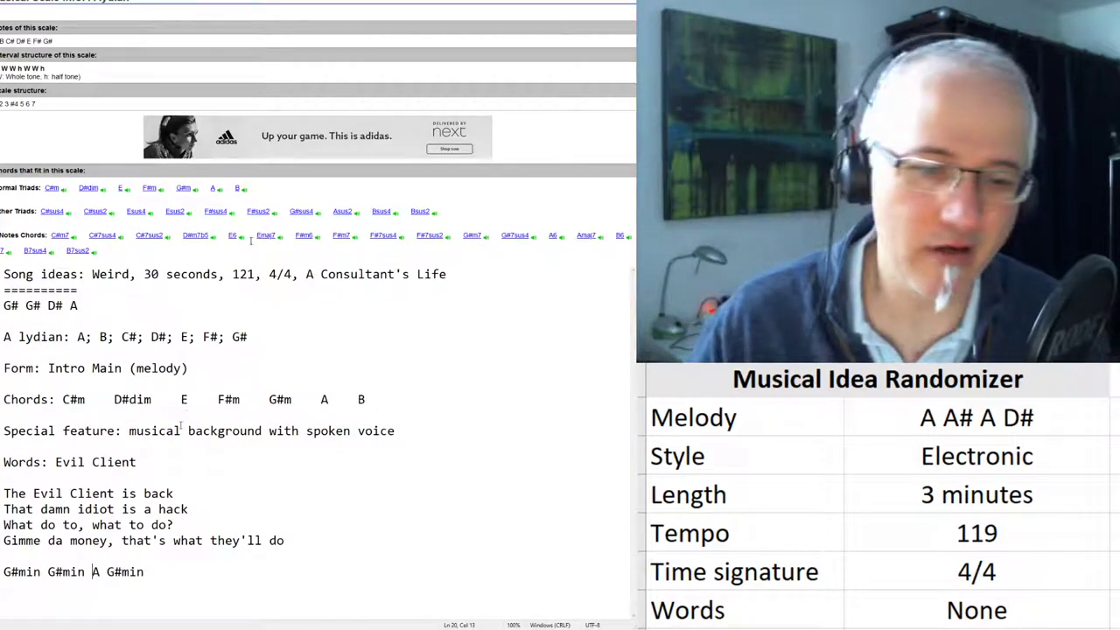
{"action": "left_click_drag", "start_coordinate": [146, 462], "coordinate": [56, 462]}
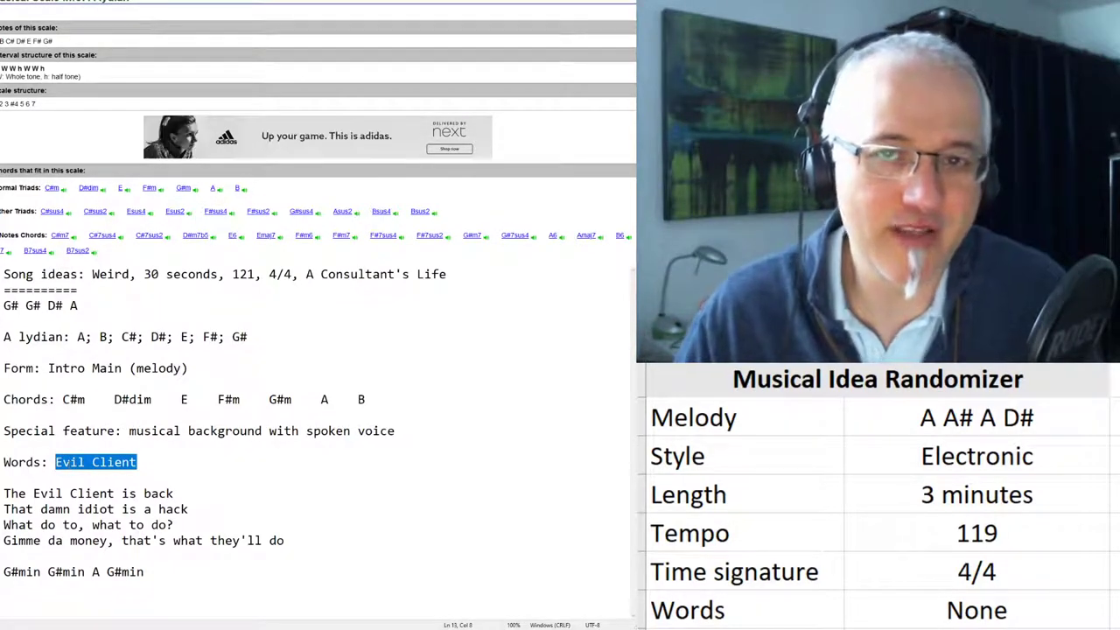
{"action": "left_click", "coordinate": [130, 462]}
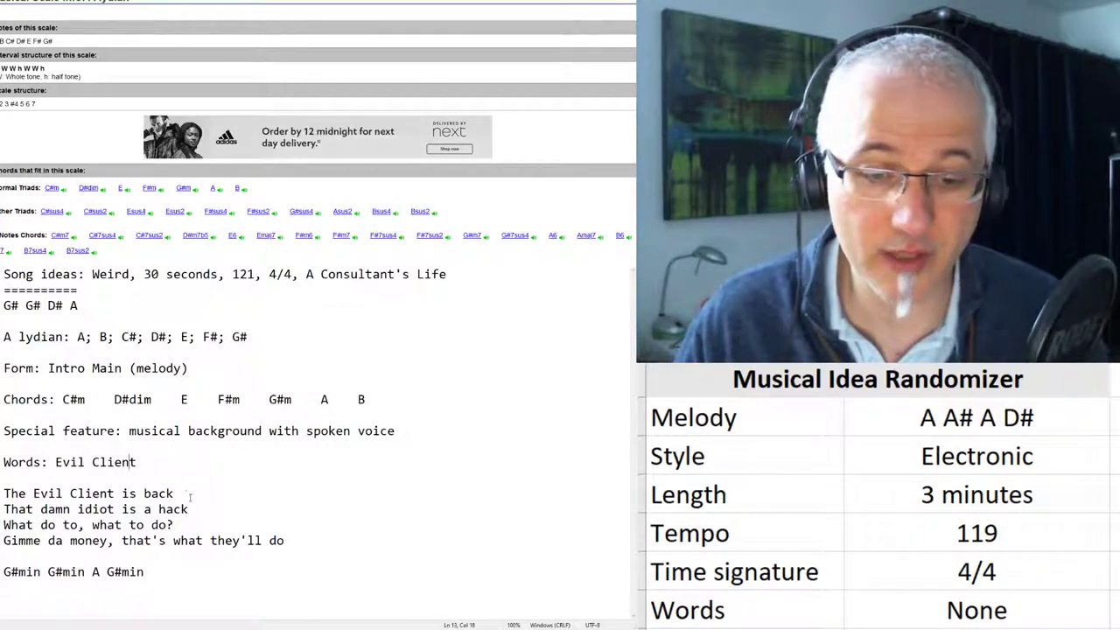
{"action": "left_click_drag", "start_coordinate": [175, 525], "coordinate": [3, 495]}
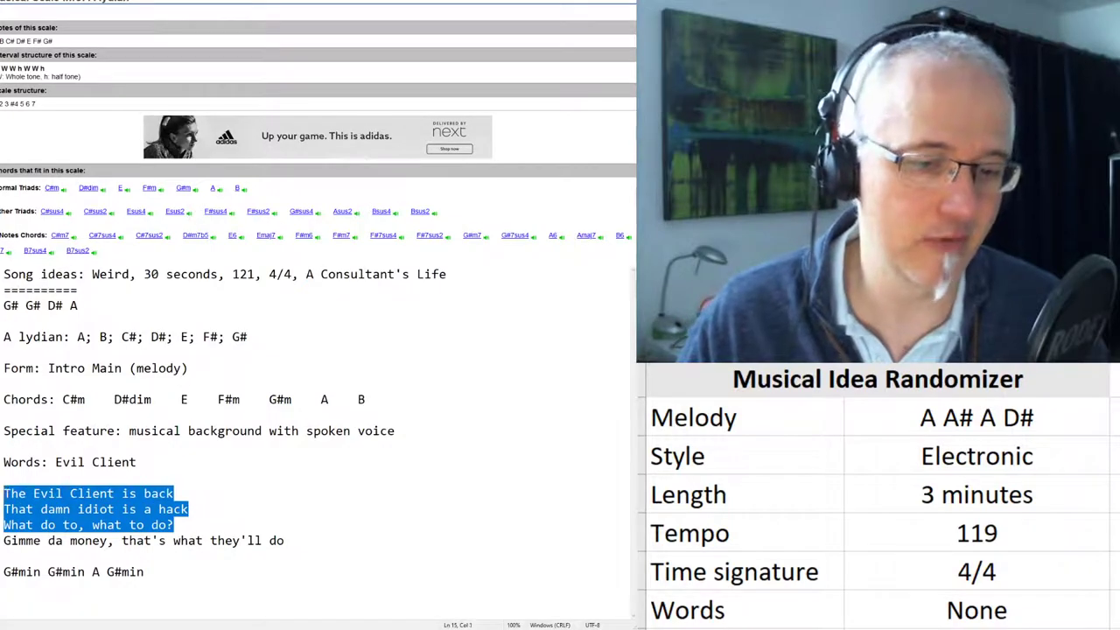
{"action": "left_click", "coordinate": [152, 509]}
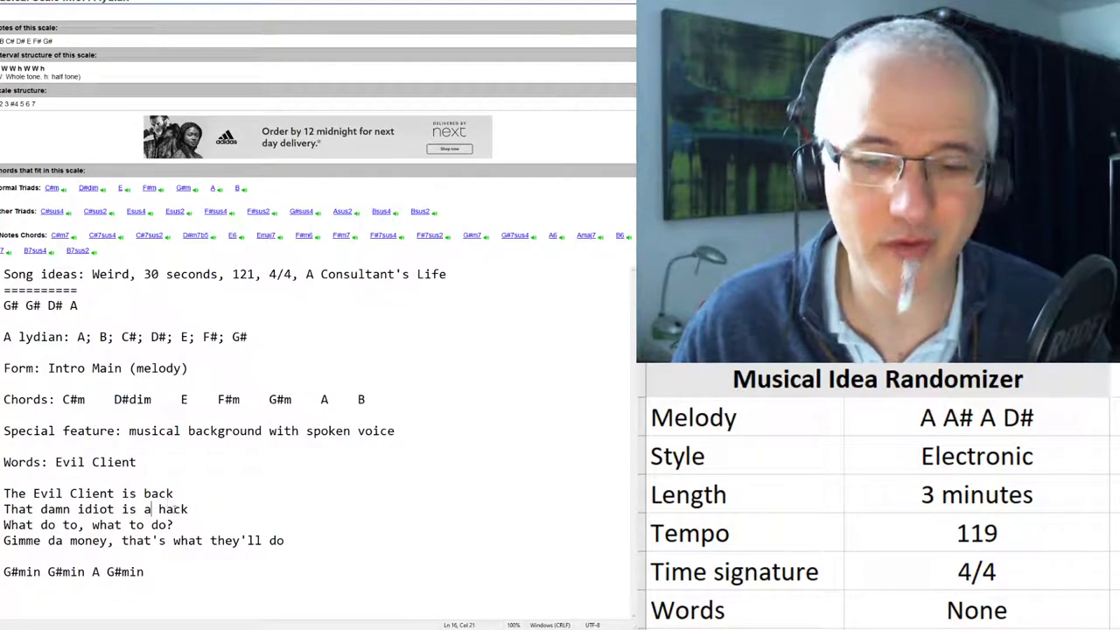
{"action": "left_click_drag", "start_coordinate": [178, 525], "coordinate": [3, 494]}
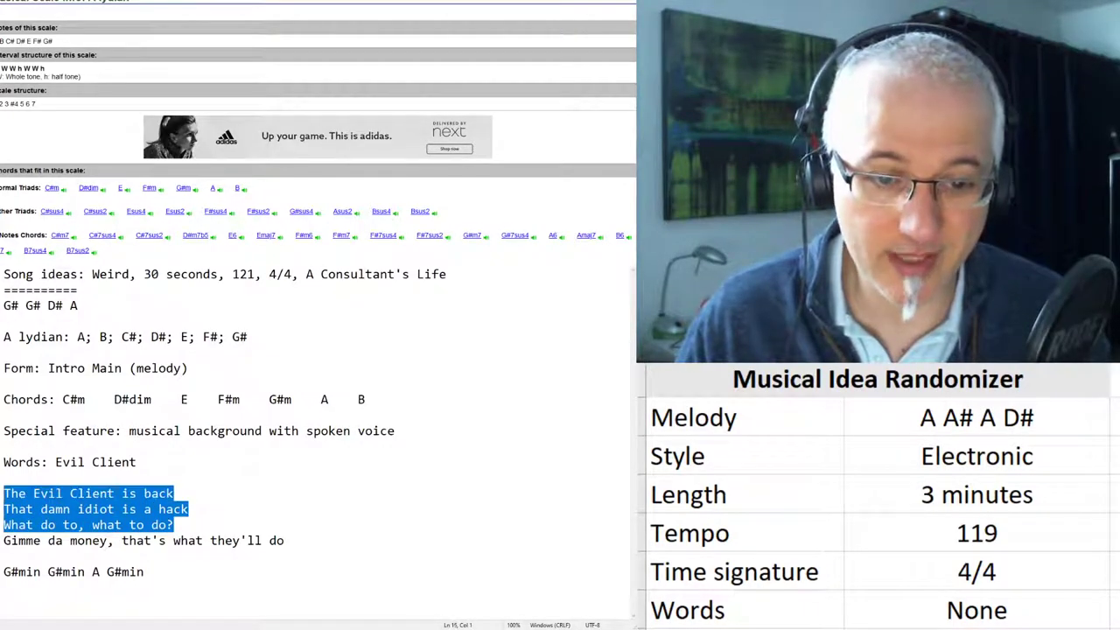
{"action": "left_click", "coordinate": [145, 508]}
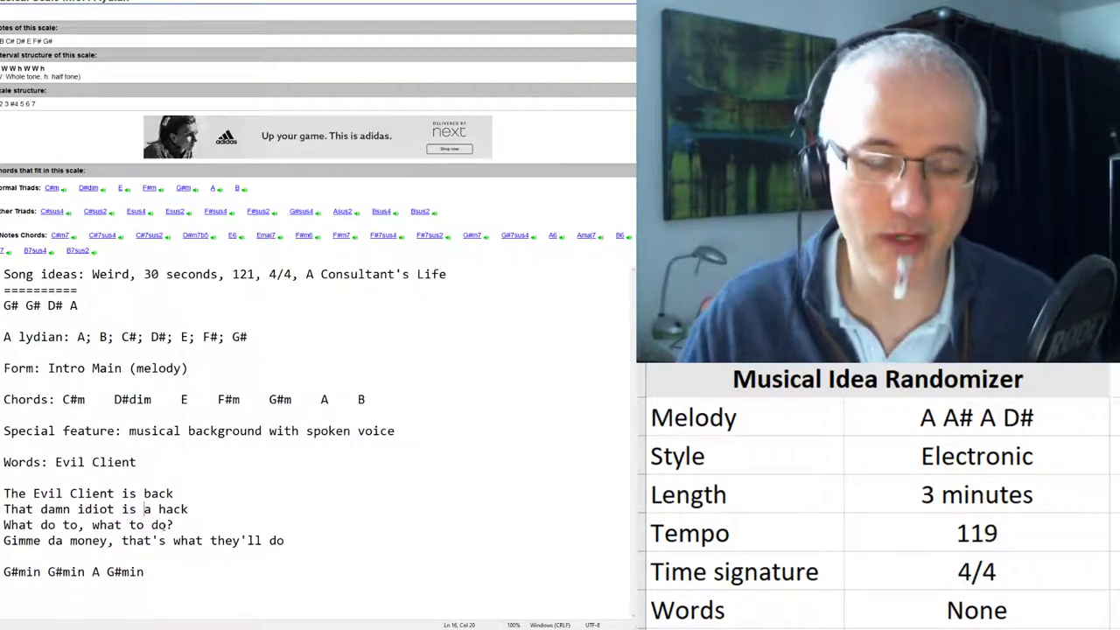
{"action": "left_click_drag", "start_coordinate": [334, 540], "coordinate": [4, 541]}
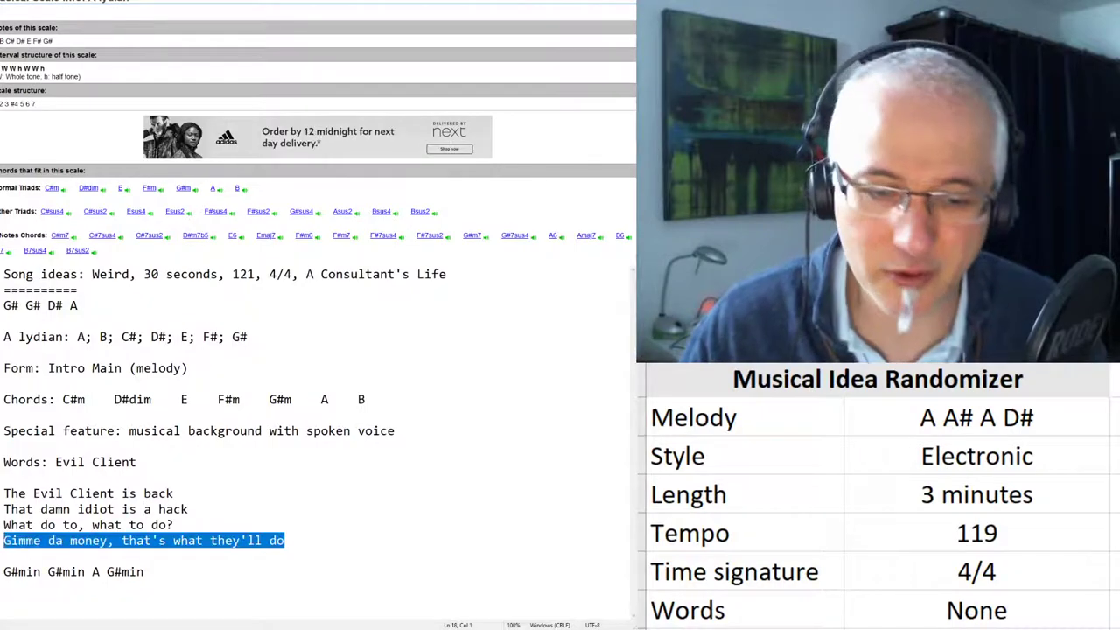
{"action": "left_click", "coordinate": [151, 509]}
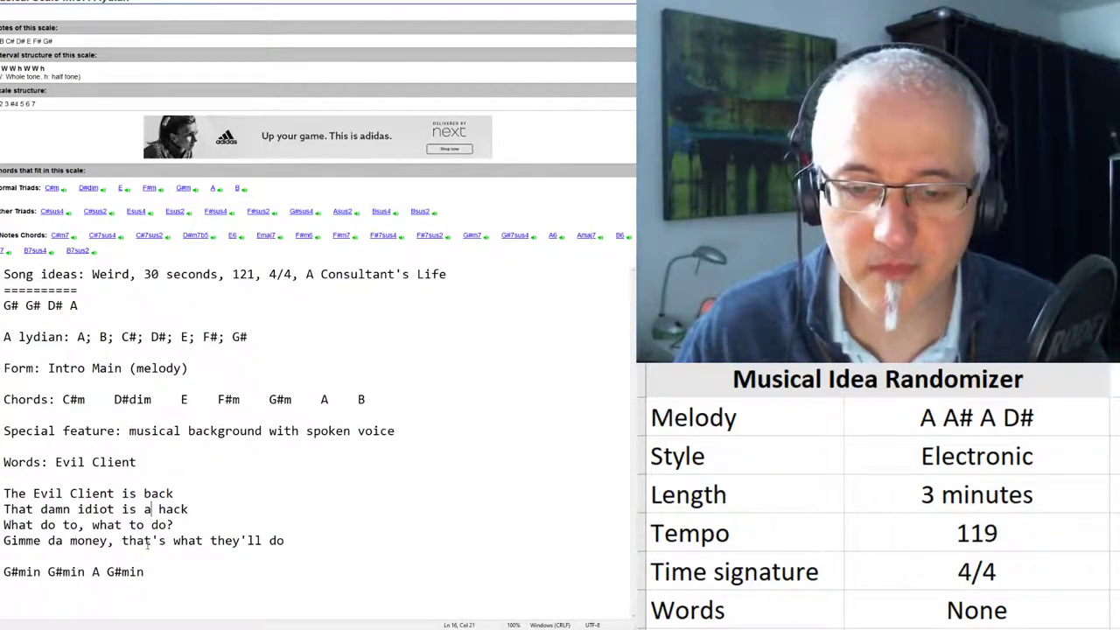
{"action": "left_click_drag", "start_coordinate": [281, 540], "coordinate": [4, 494]}
{"action": "left_click", "coordinate": [172, 509]}
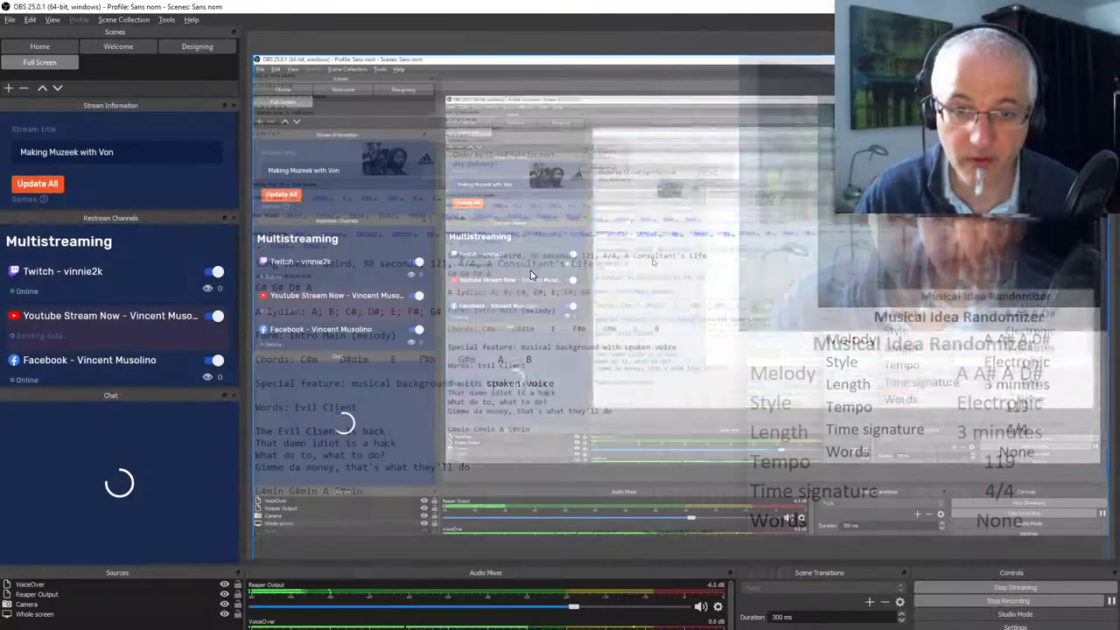
Switch to the Evil Client project in REAPER
{"action": "key", "text": "alt+Tab"}
{"action": "key", "text": "Tab"}
{"action": "key", "text": "Tab"}
{"action": "key", "text": "Tab"}
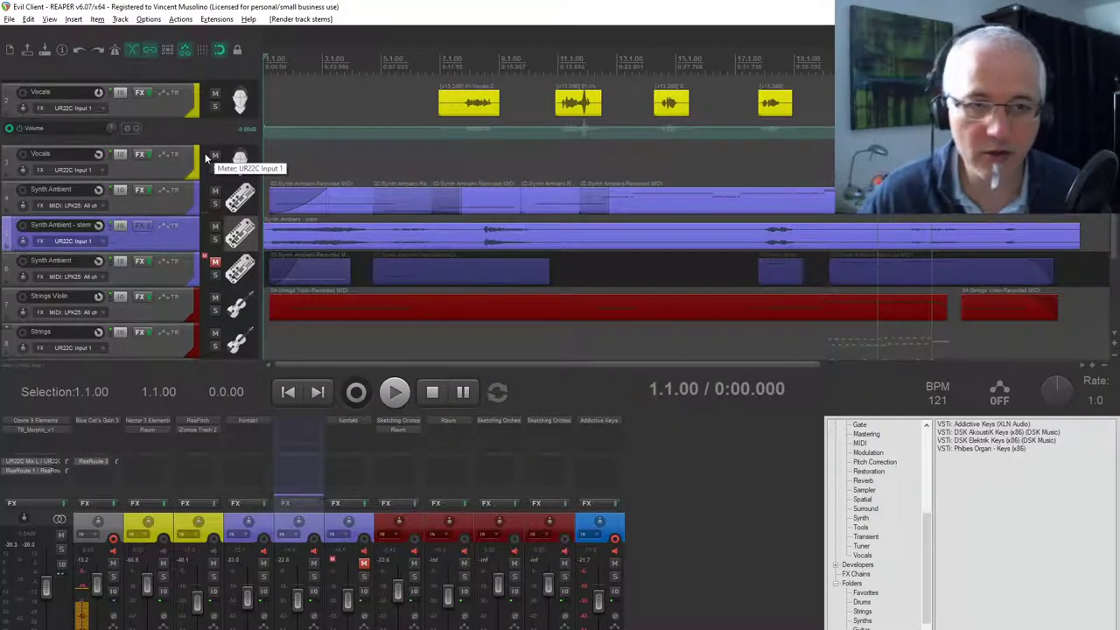
Open the Kontakt instrument with the Arcane patch on the track 4 Synth Ambient
{"action": "scroll", "coordinate": [158, 134], "scroll_direction": "up", "scroll_amount": 3}
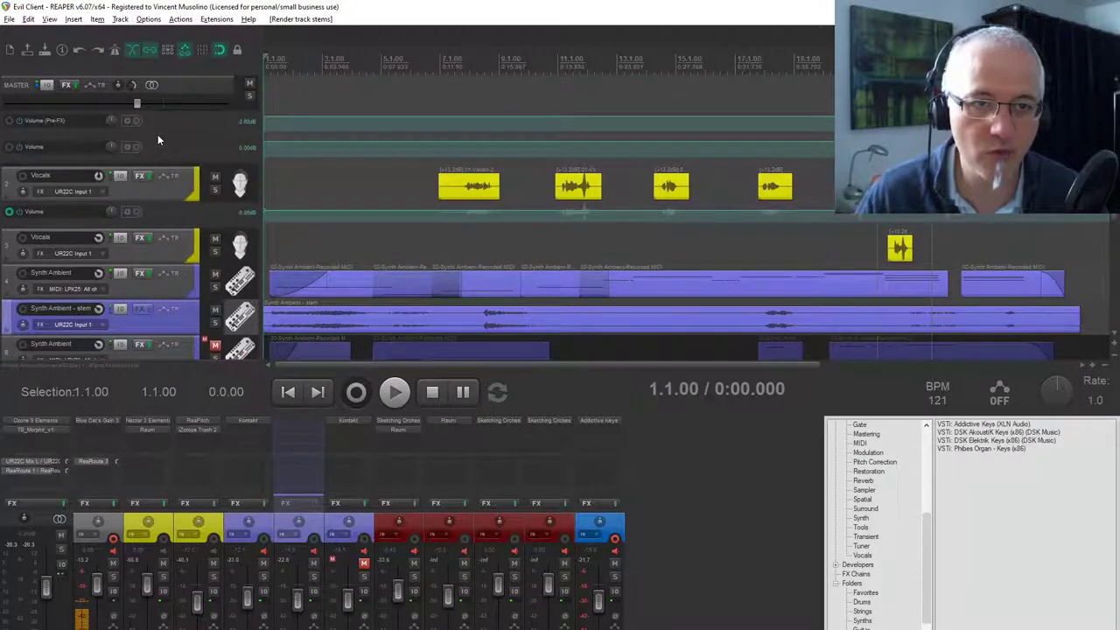
{"action": "scroll", "coordinate": [157, 138], "scroll_direction": "down", "scroll_amount": 3}
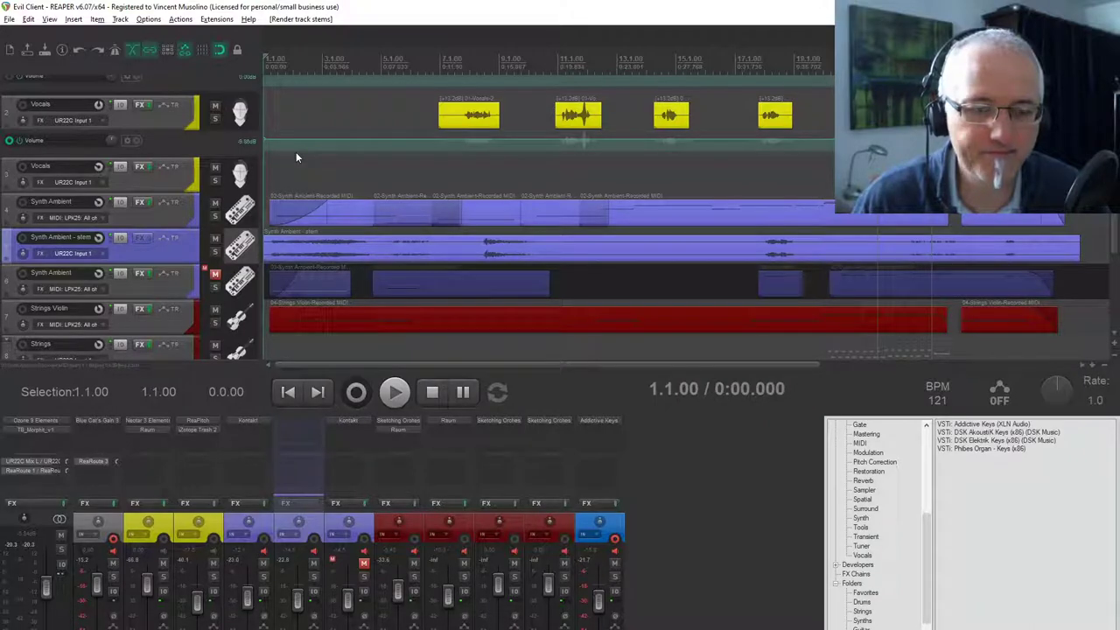
{"action": "left_click", "coordinate": [248, 420]}
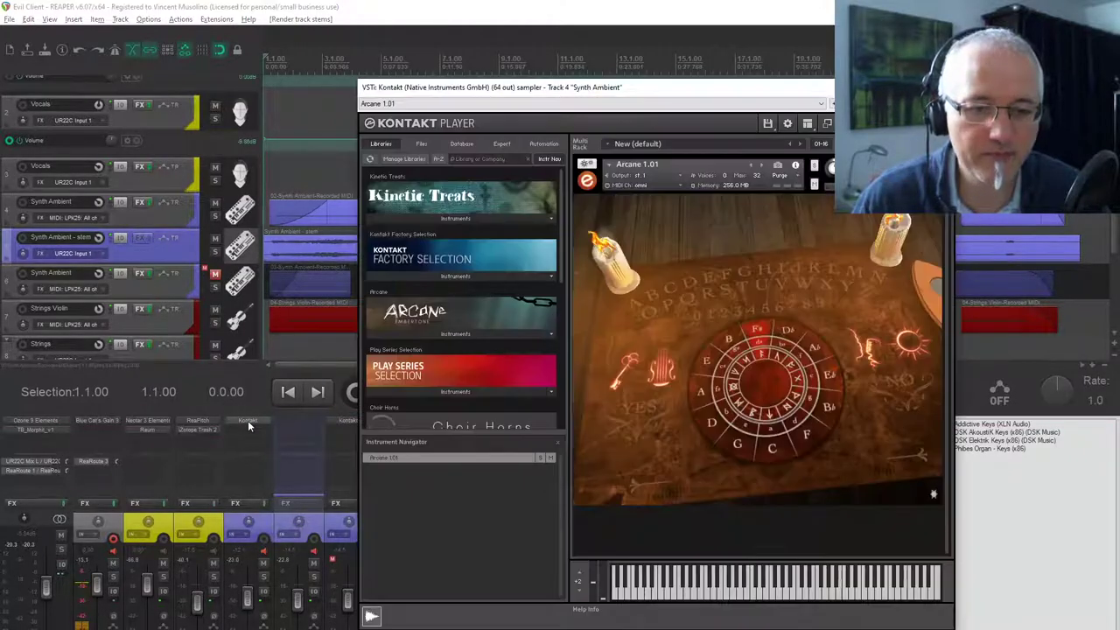
{"action": "left_click_drag", "start_coordinate": [499, 90], "coordinate": [383, 72]}
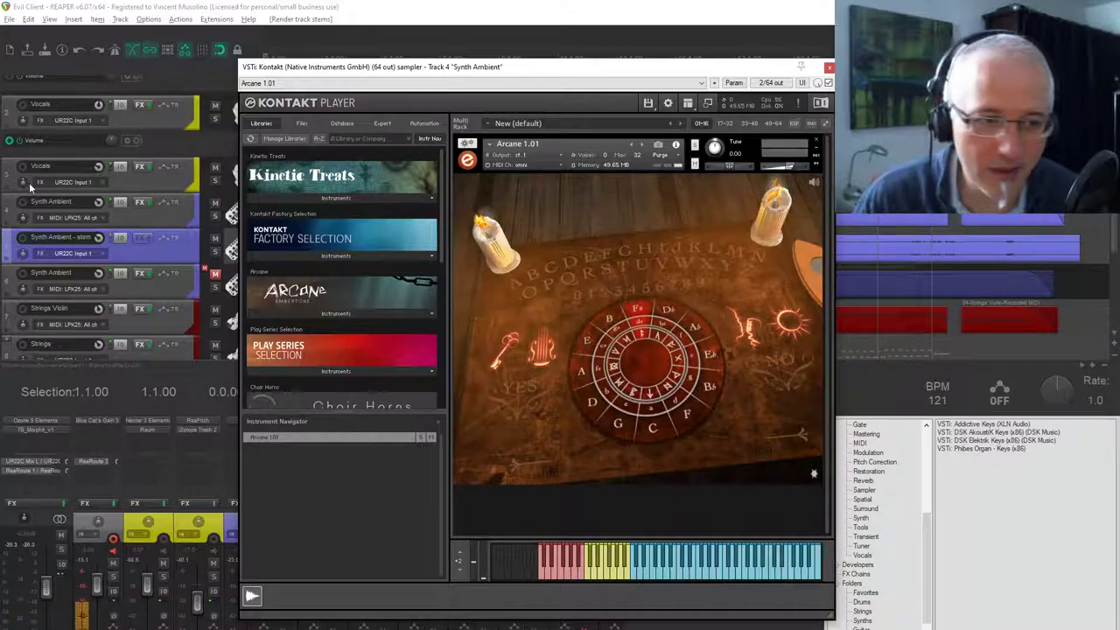
Arm the track 4 Synth Ambient for recording, leaving the Synth Ambient stem track disarmed
{"action": "left_click", "coordinate": [22, 237]}
{"action": "scroll", "coordinate": [5, 282], "scroll_direction": "down", "scroll_amount": 3}
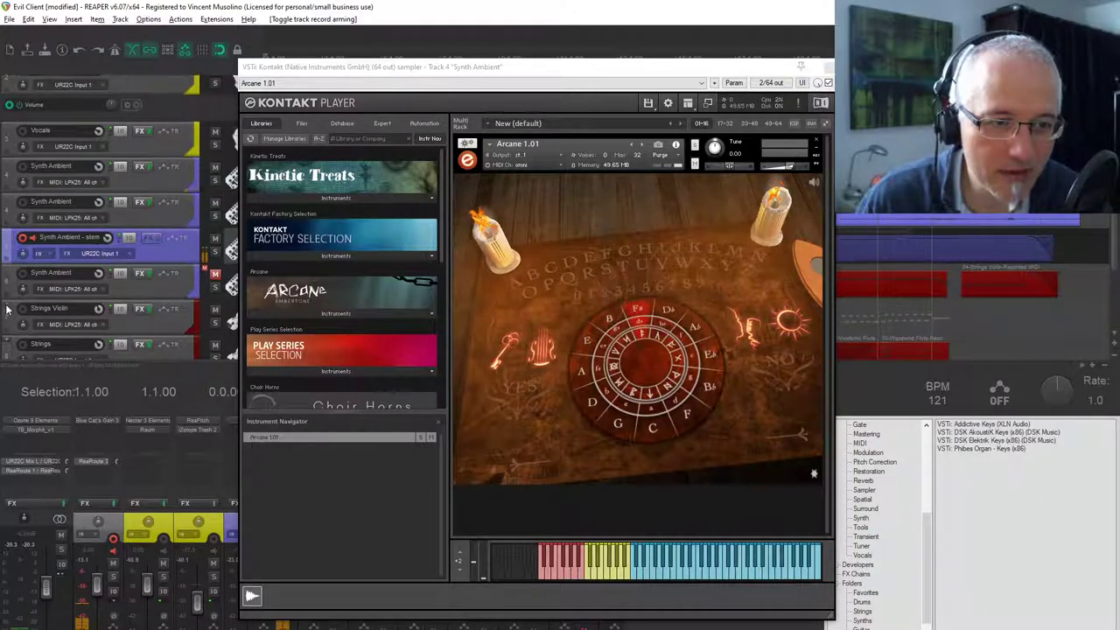
{"action": "scroll", "coordinate": [33, 334], "scroll_direction": "up", "scroll_amount": 4}
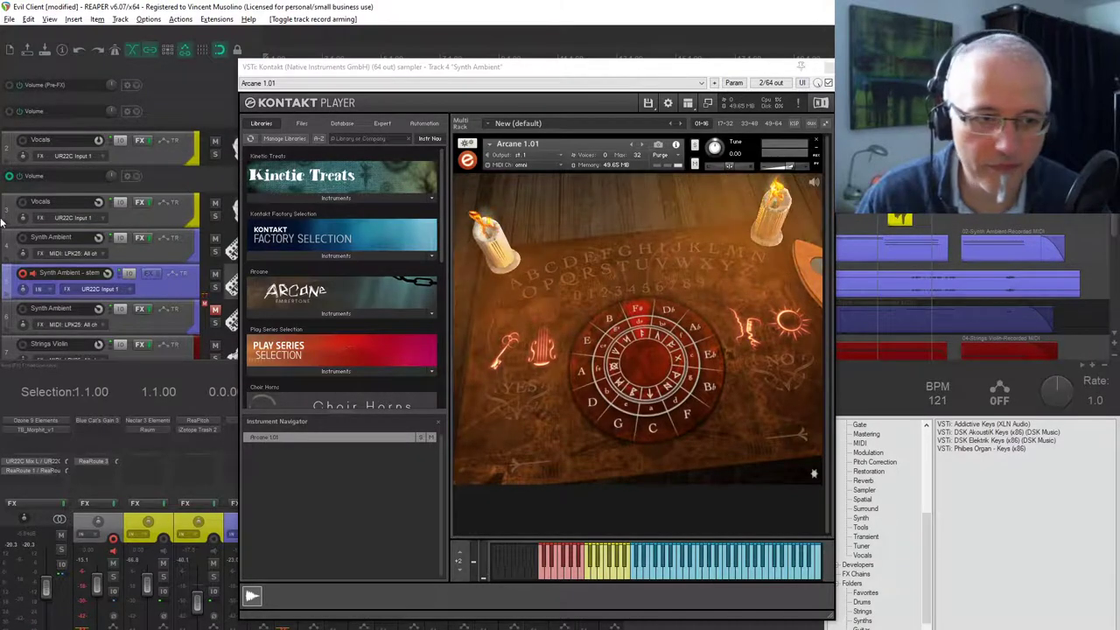
{"action": "left_click", "coordinate": [22, 238]}
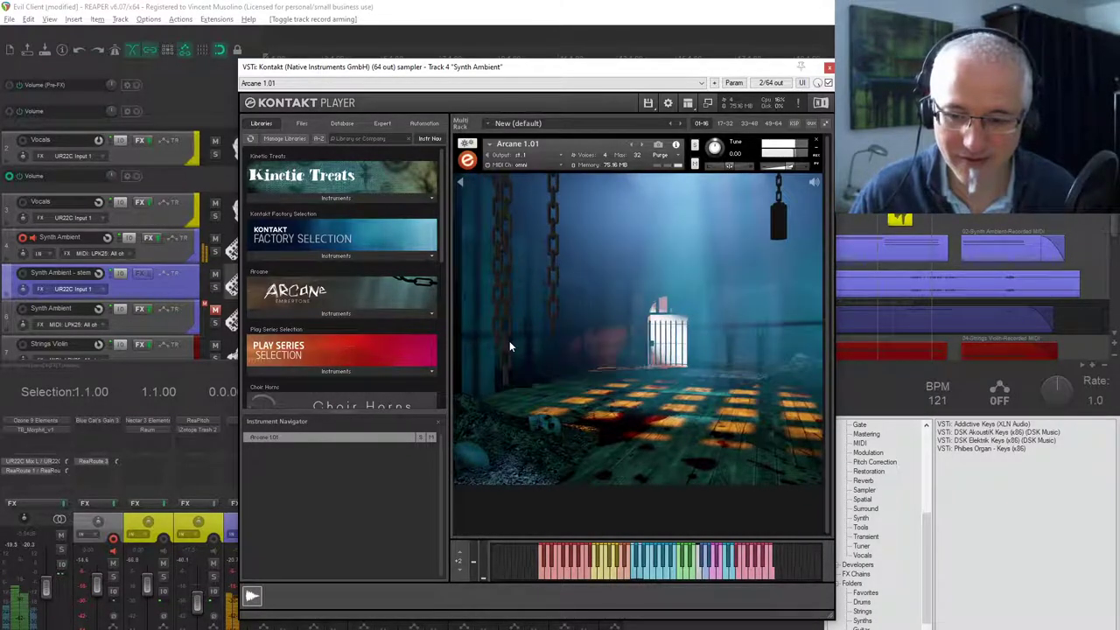
Leave the dungeon scene in Arcane, open the Friedlander Violin and audition its Tremolo, Sustain and Staccato articulations
{"action": "left_click", "coordinate": [462, 183]}
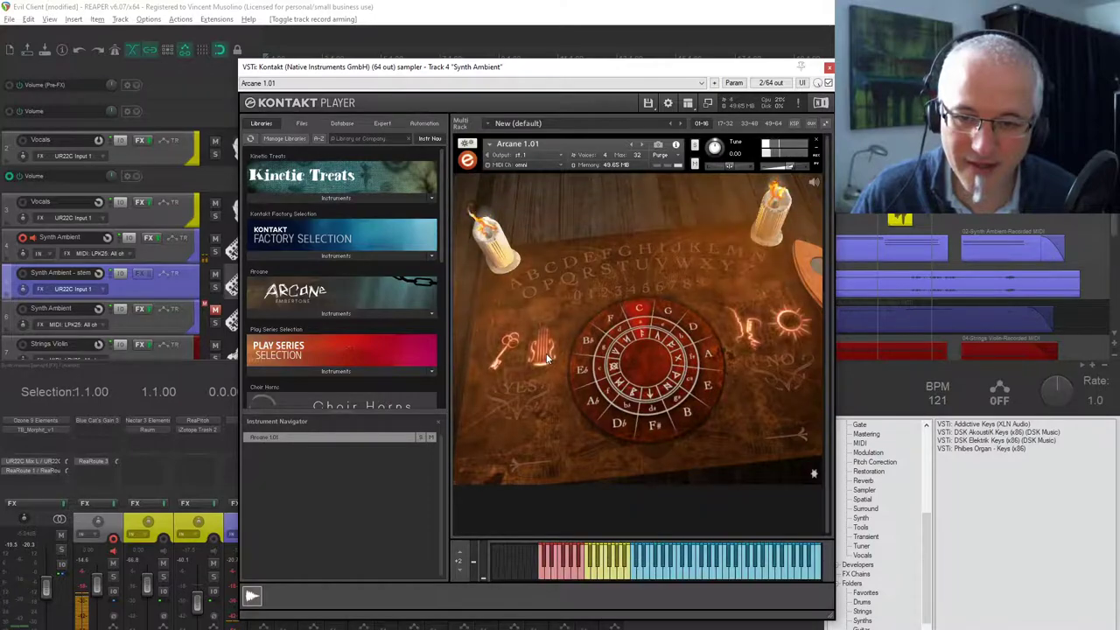
{"action": "left_click", "coordinate": [546, 358]}
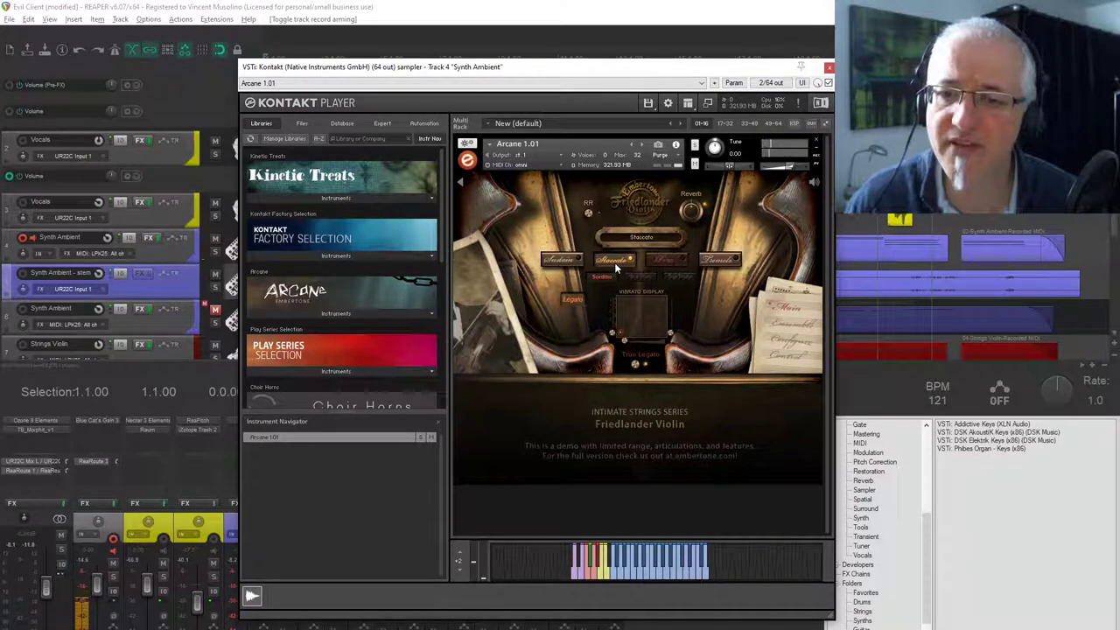
{"action": "left_click", "coordinate": [733, 262]}
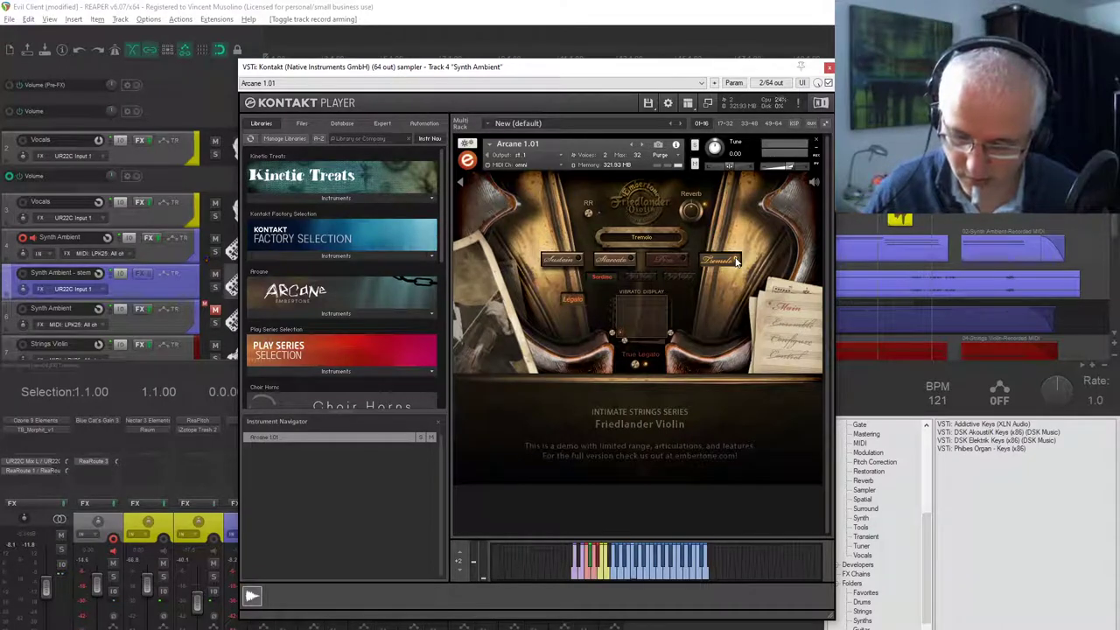
{"action": "left_click", "coordinate": [614, 262]}
{"action": "left_click", "coordinate": [578, 261]}
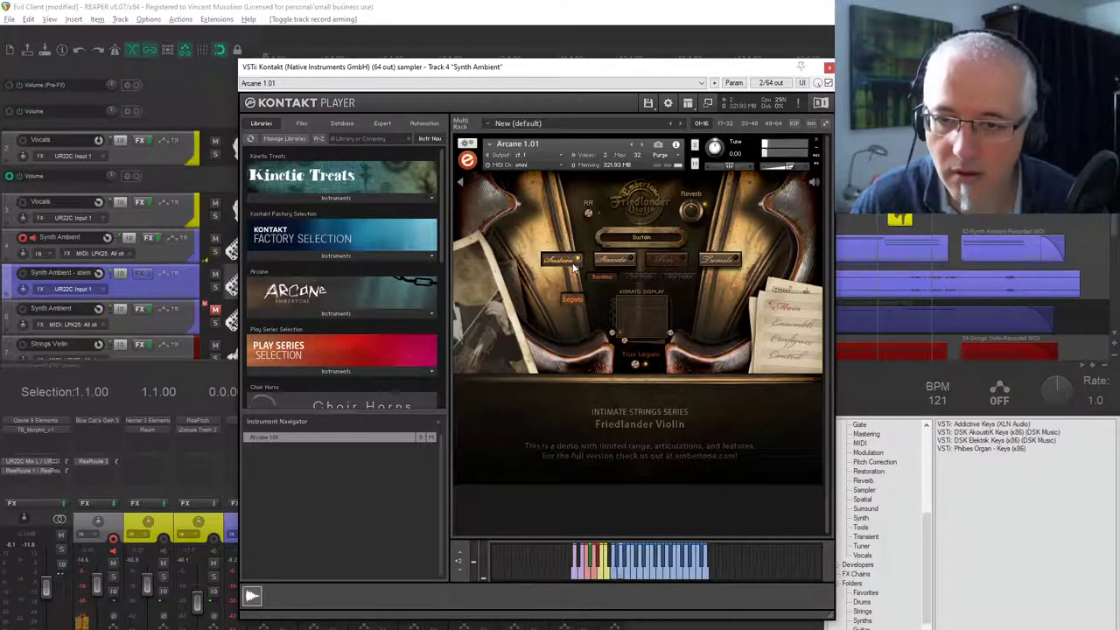
{"action": "left_click", "coordinate": [624, 261]}
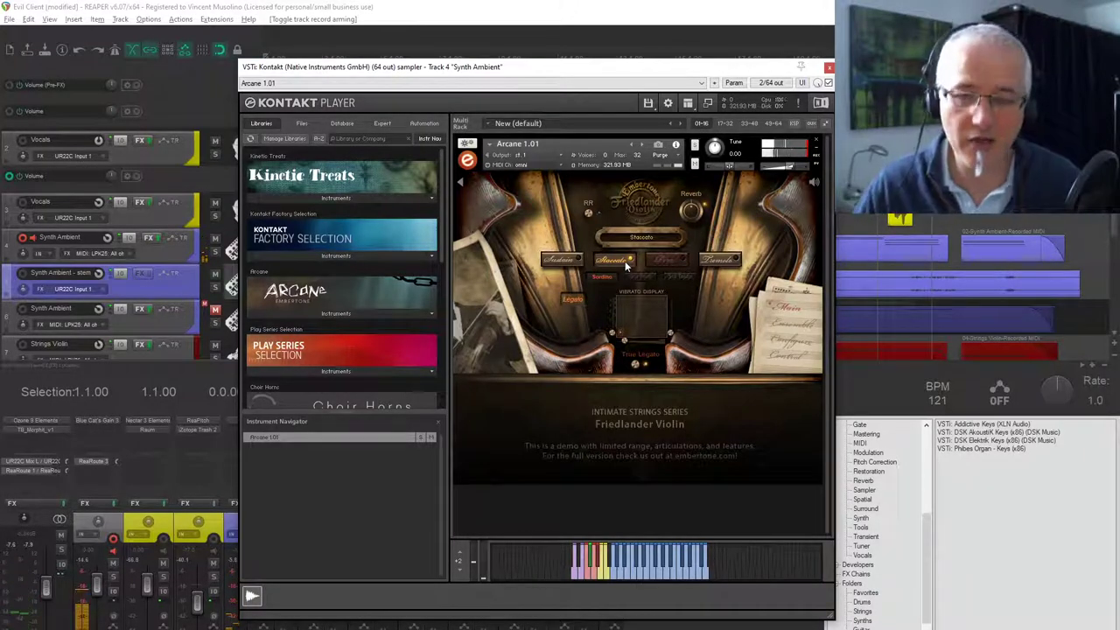
{"action": "left_click", "coordinate": [461, 178]}
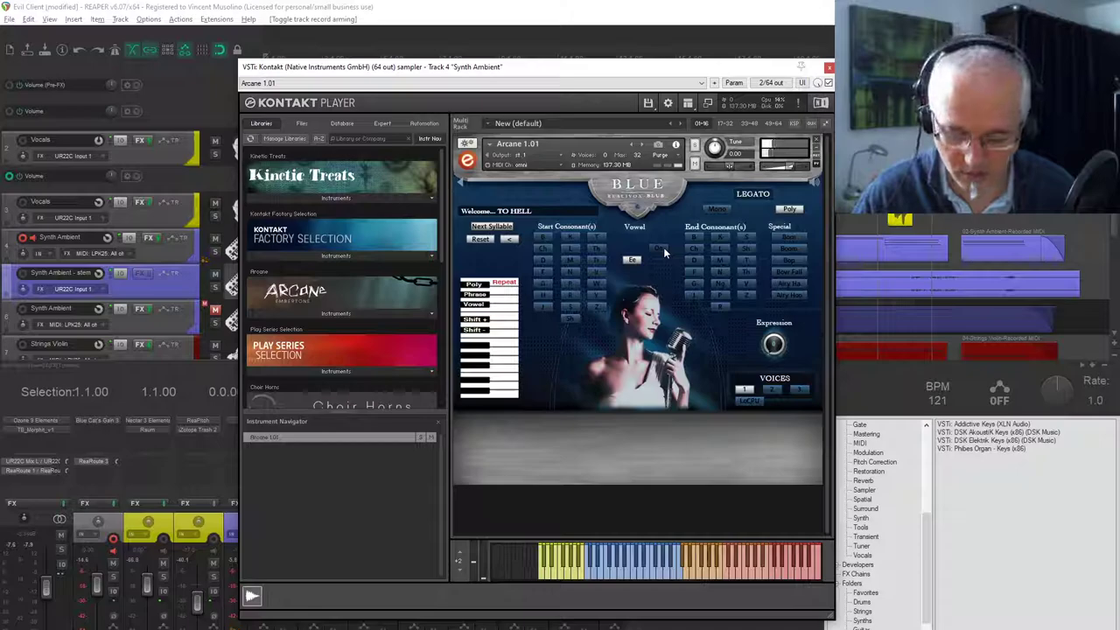
Audition the Blue vocal instrument in Arcane with the Oo vowel, using three voices and one voice
{"action": "left_click_drag", "start_coordinate": [792, 166], "coordinate": [803, 169]}
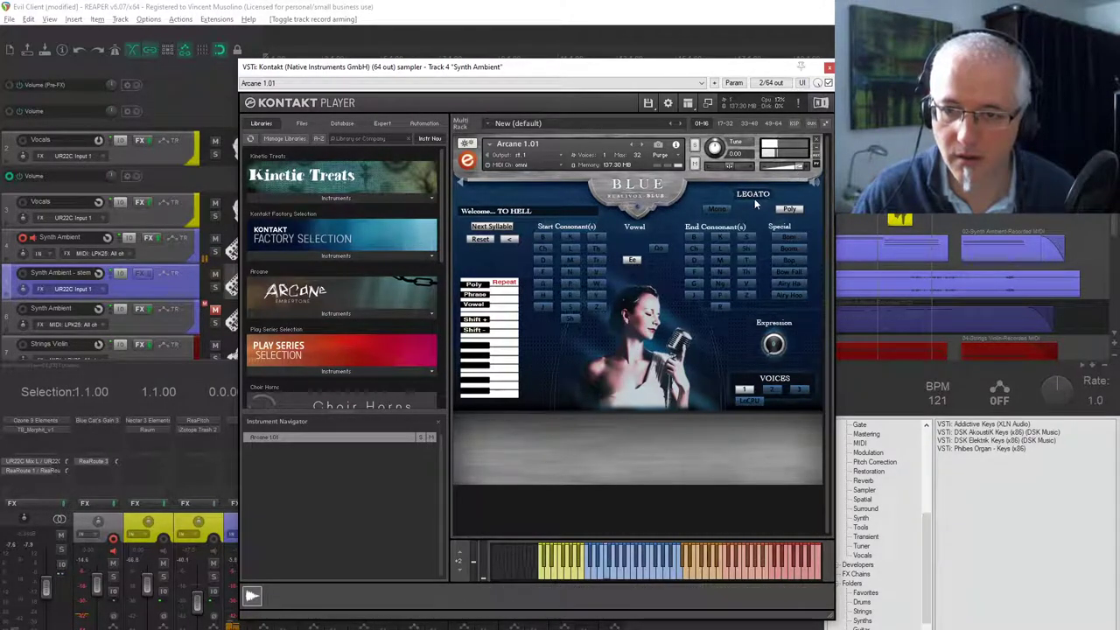
{"action": "left_click", "coordinate": [659, 248]}
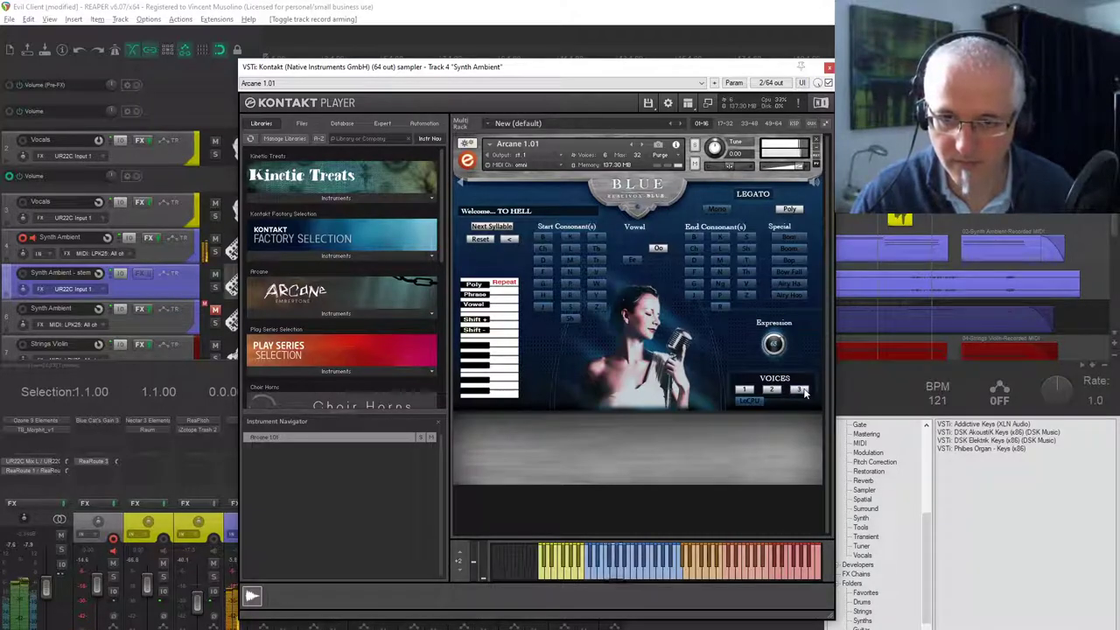
{"action": "left_click", "coordinate": [749, 391]}
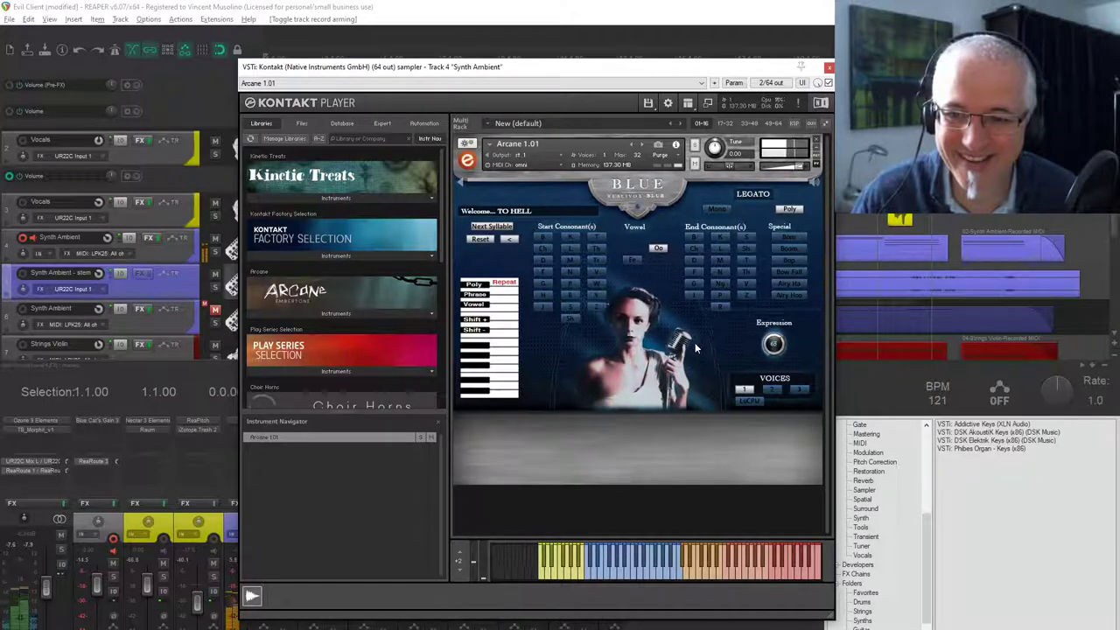
{"action": "left_click", "coordinate": [460, 179]}
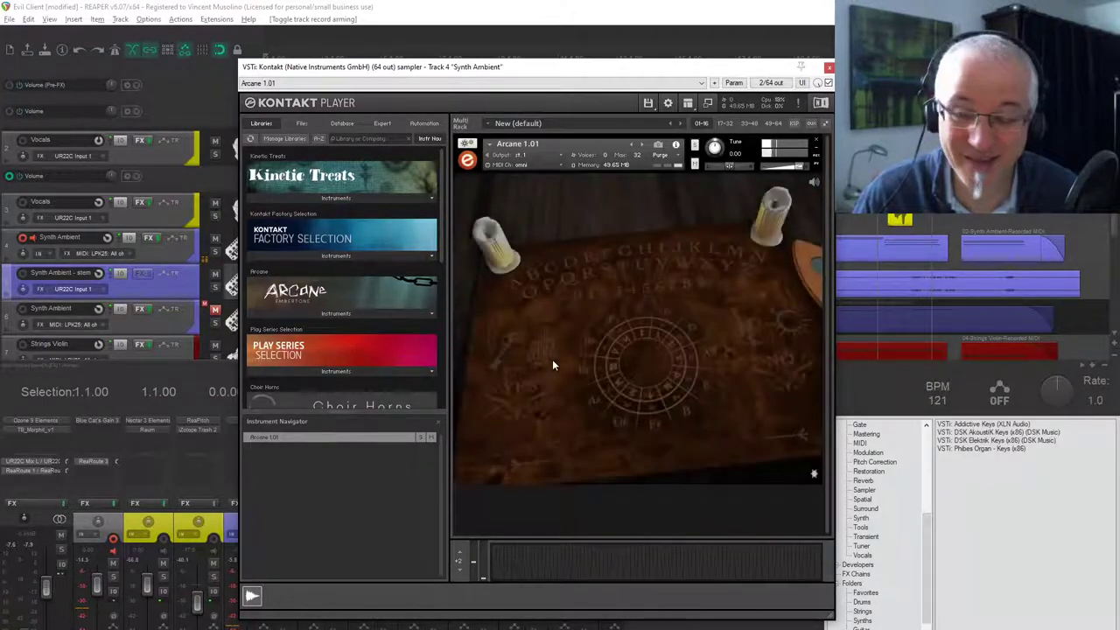
Audition the floating orbs scene from Arcane's sun symbol and close the Kontakt window
{"action": "left_click", "coordinate": [791, 324]}
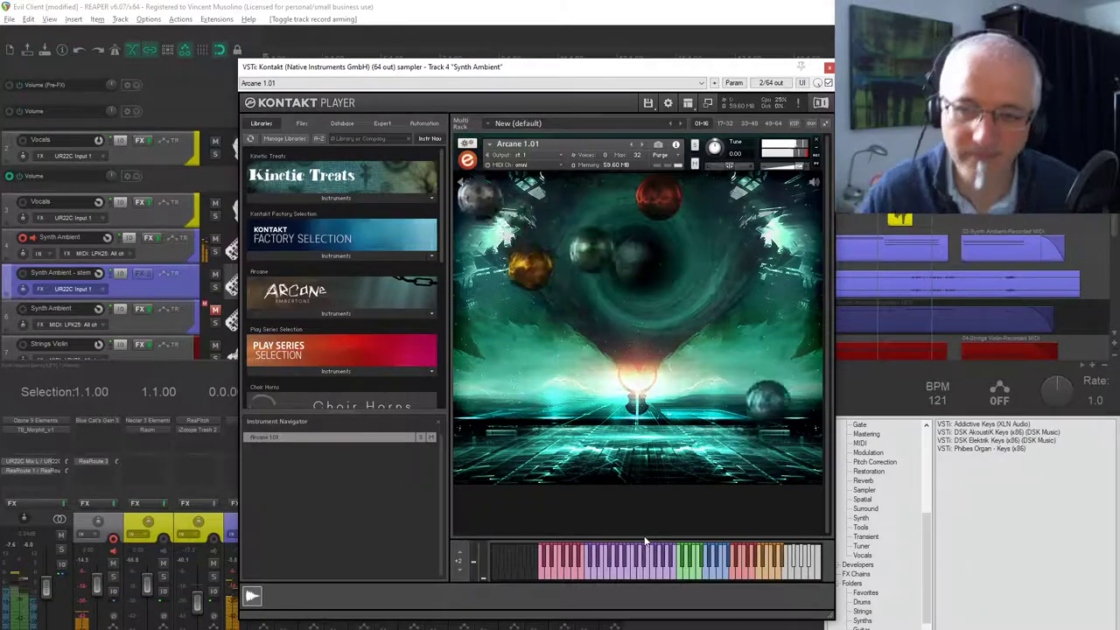
{"action": "left_click", "coordinate": [457, 186]}
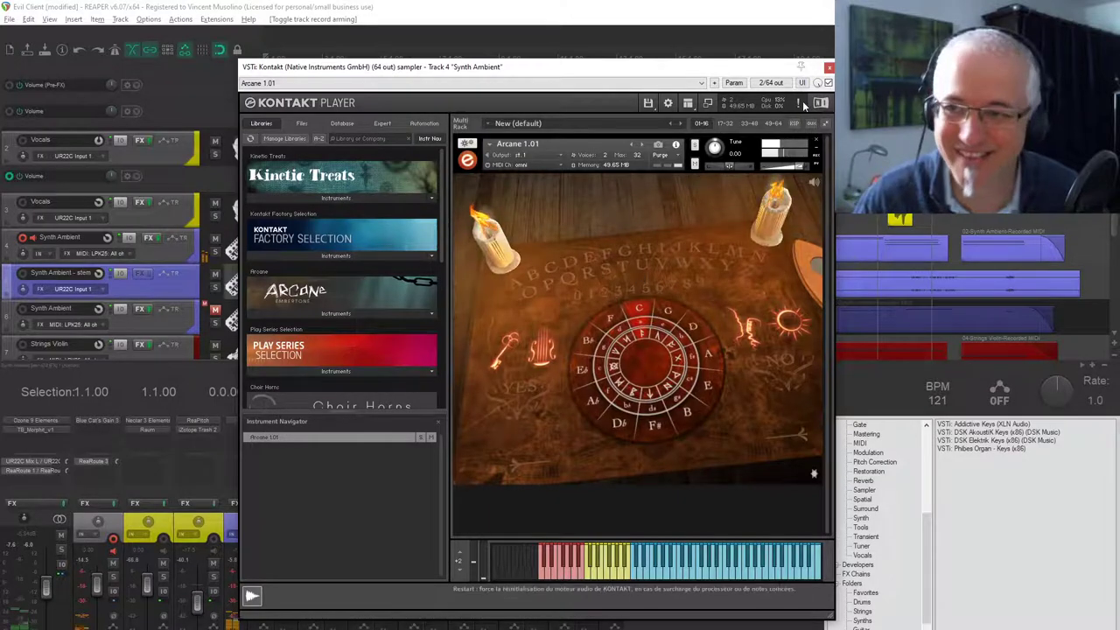
{"action": "left_click", "coordinate": [828, 67]}
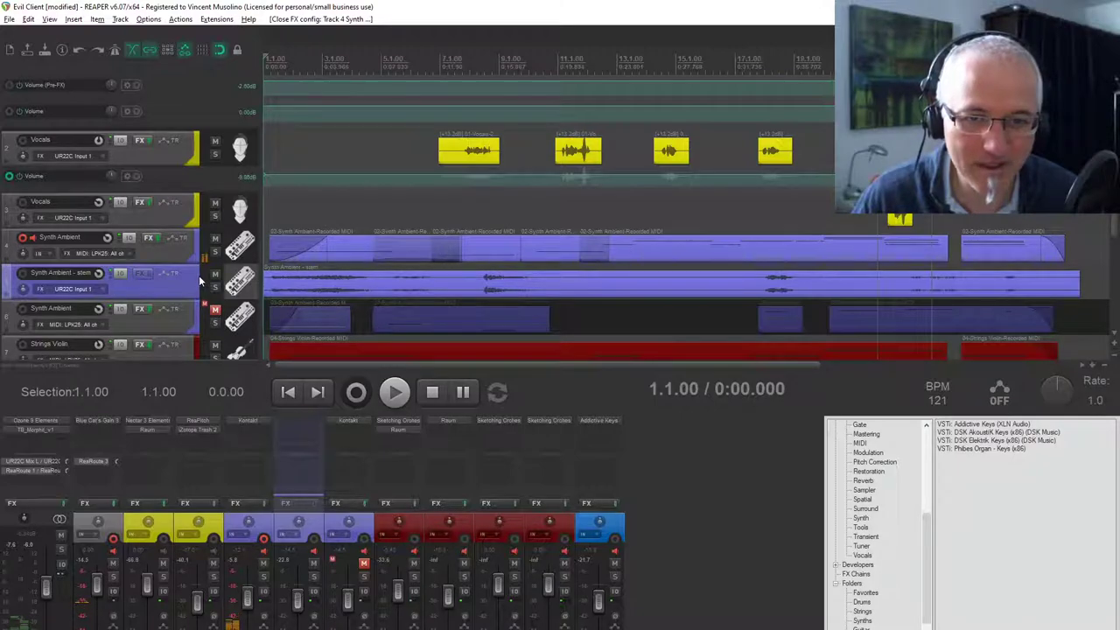
Solo the track 4 Synth Ambient and listen to it from the start of the project
{"action": "left_click", "coordinate": [216, 253]}
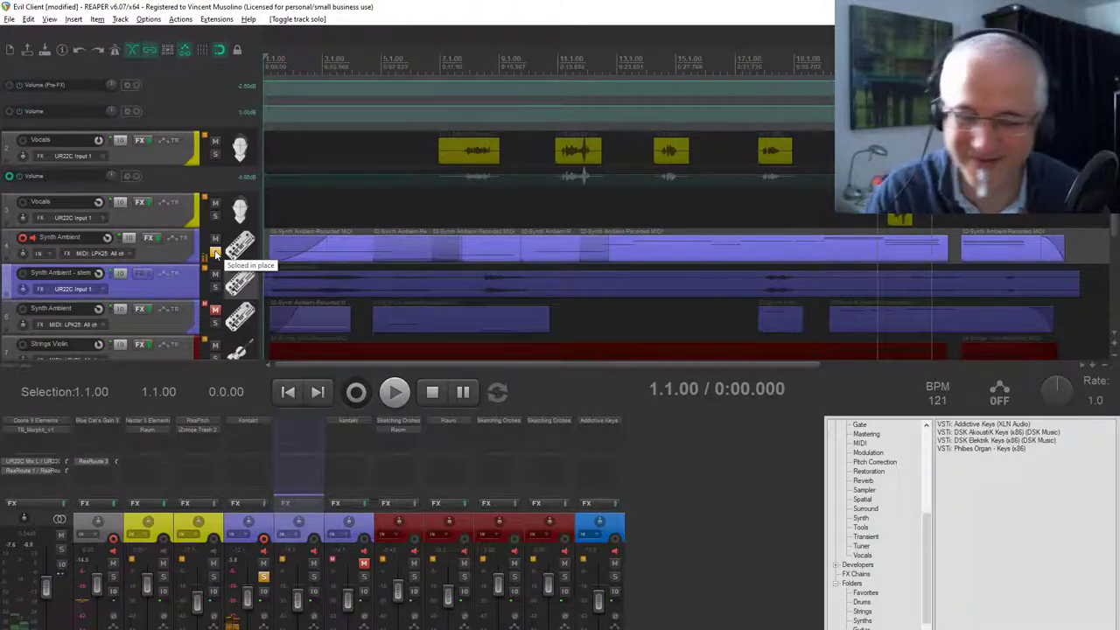
{"action": "key", "text": "space"}
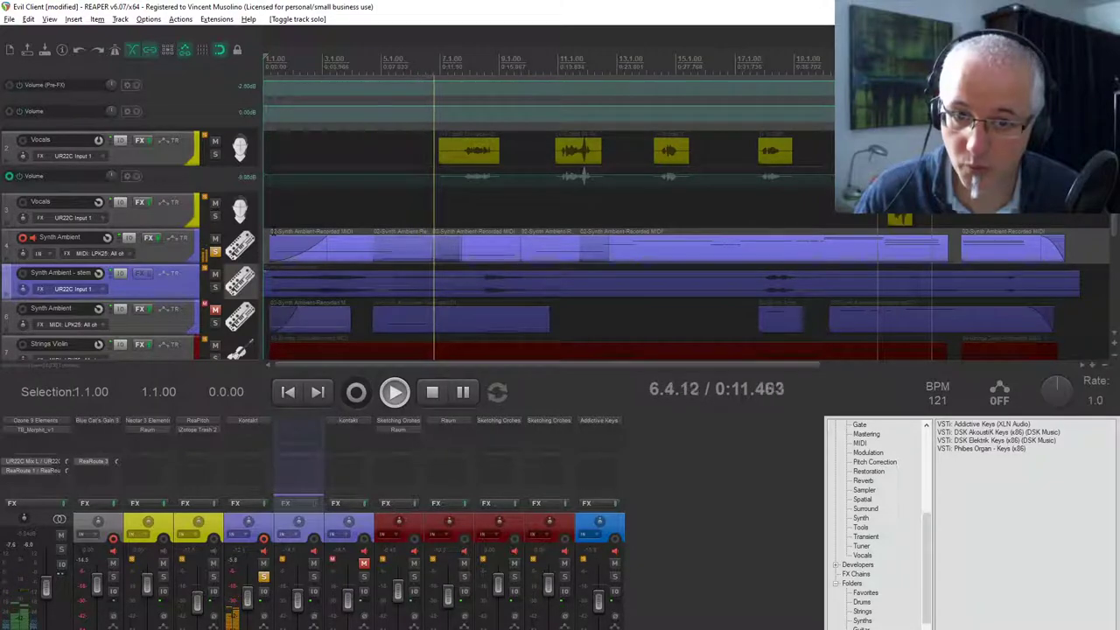
{"action": "key", "text": "space"}
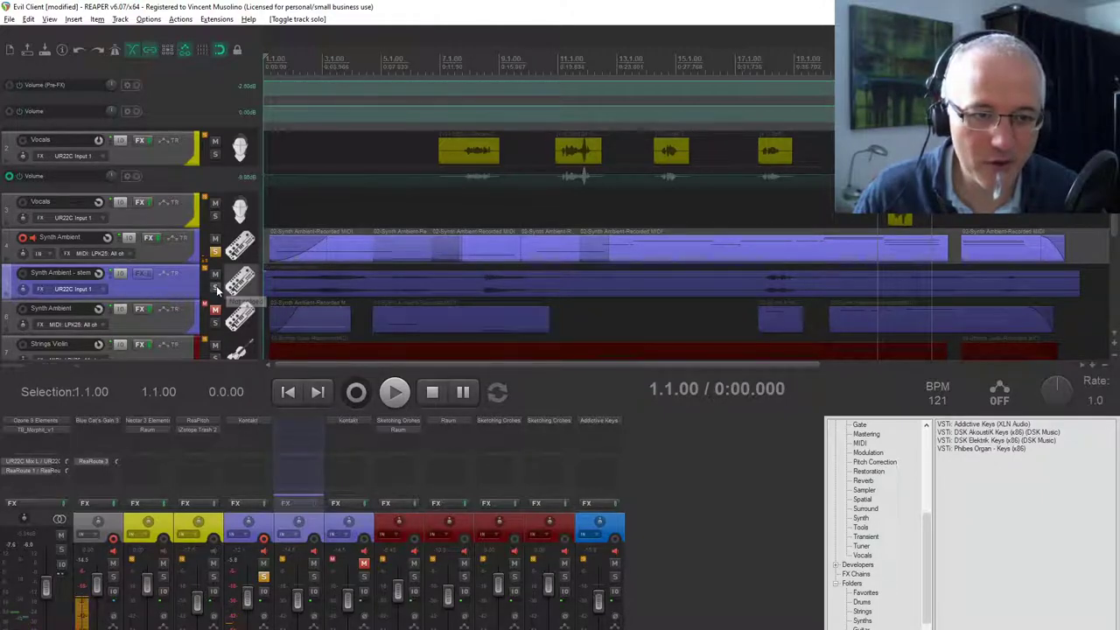
Unmute and solo the track 6 Synth Ambient and listen to it together with track 4
{"action": "left_click", "coordinate": [214, 309]}
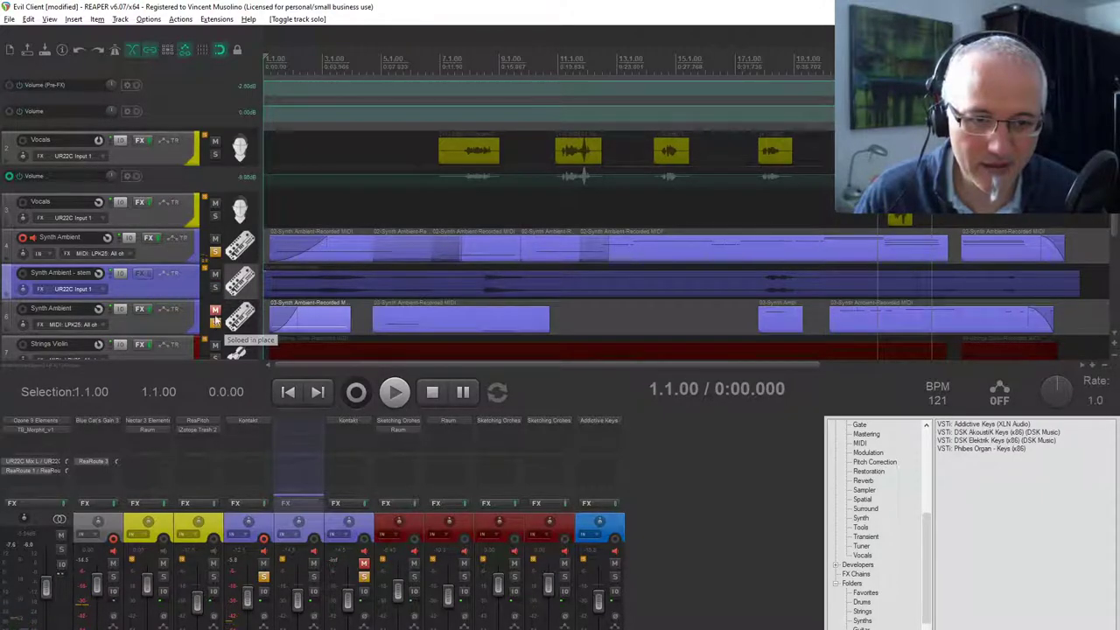
{"action": "scroll", "coordinate": [178, 244], "scroll_direction": "down", "scroll_amount": 2}
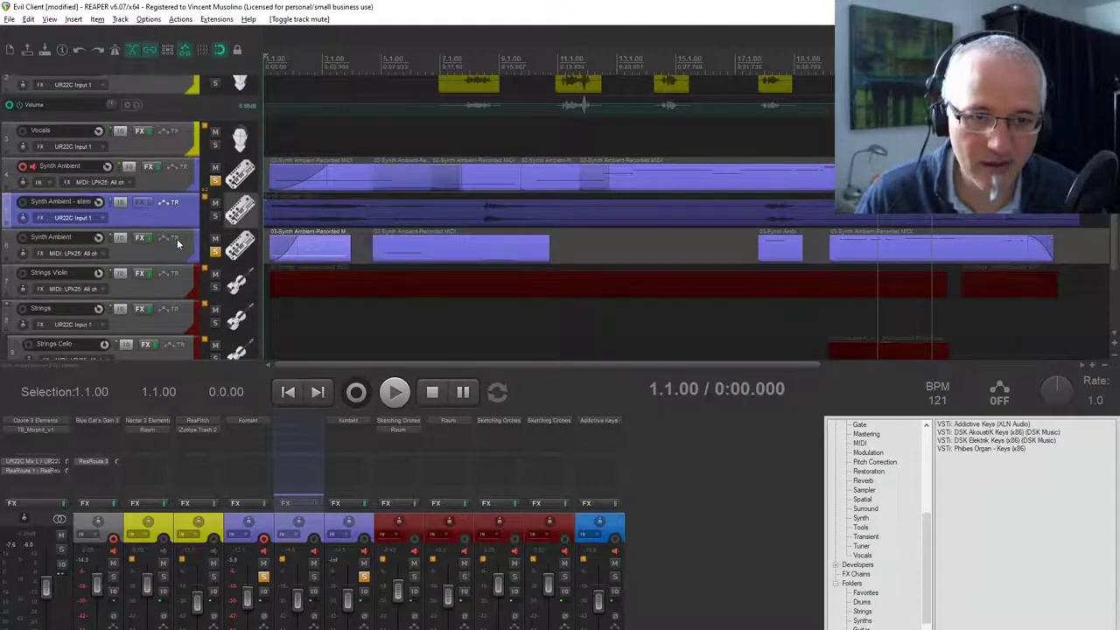
{"action": "scroll", "coordinate": [177, 239], "scroll_direction": "up", "scroll_amount": 1}
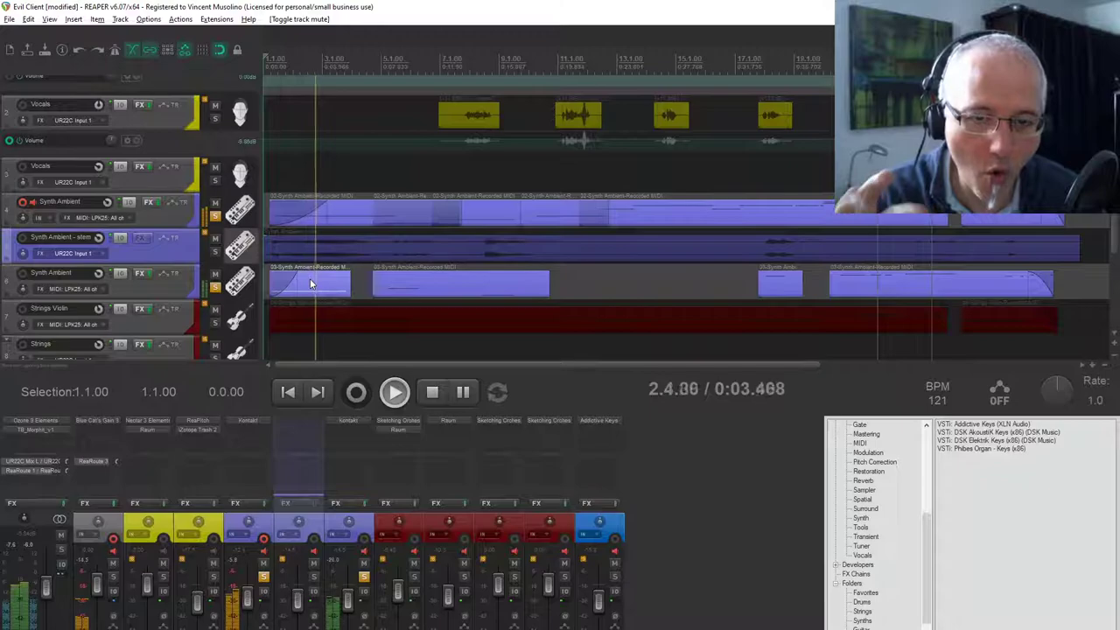
{"action": "left_click", "coordinate": [178, 285]}
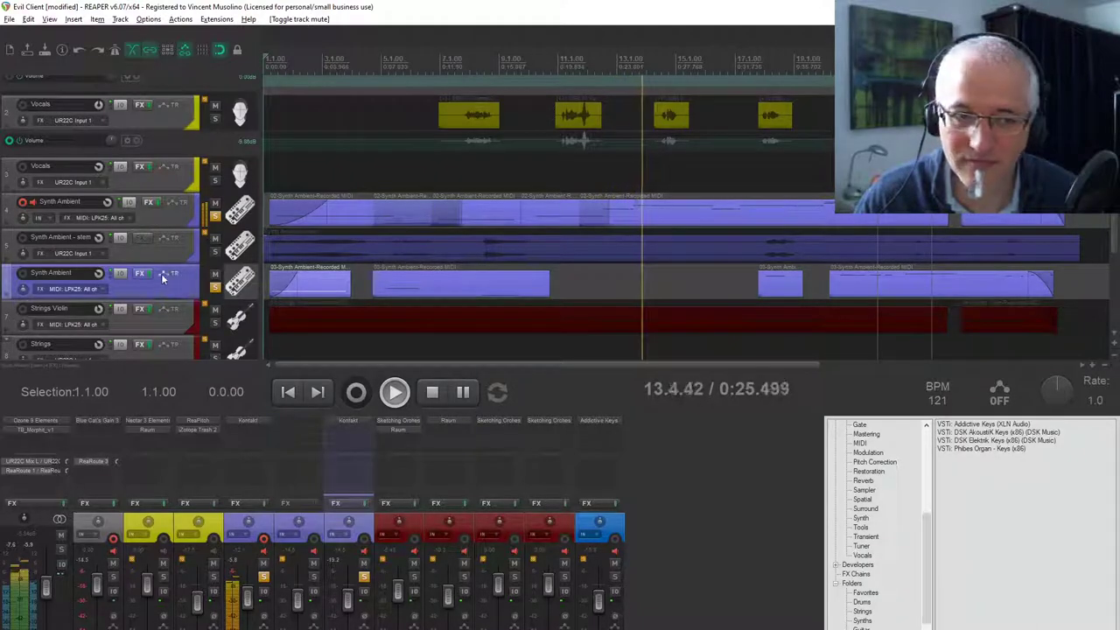
{"action": "key", "text": "space"}
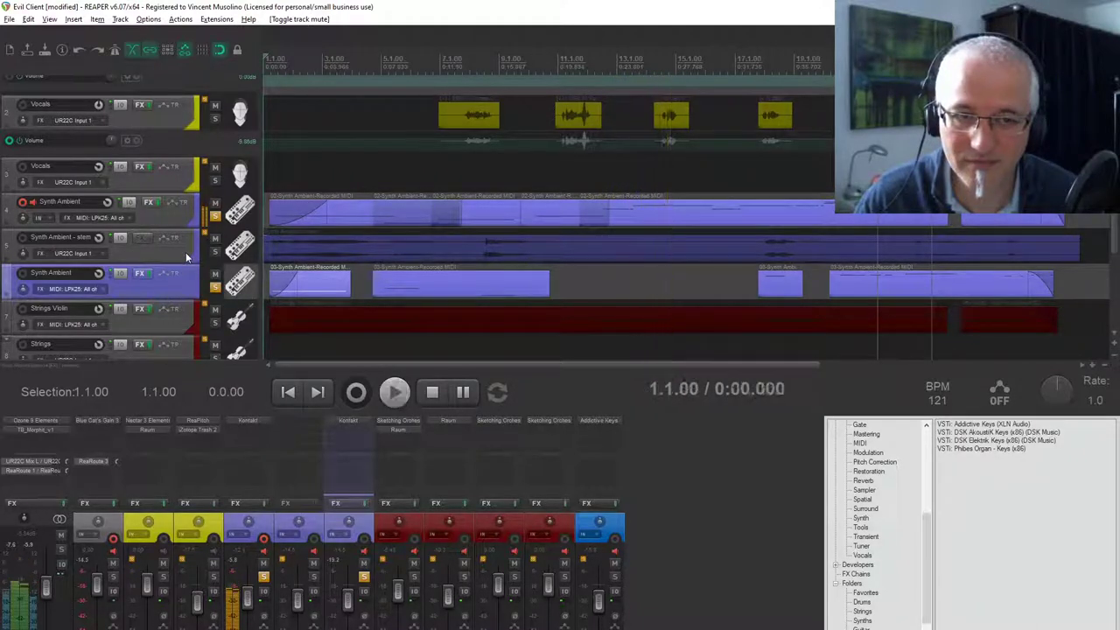
Switch the solo from both Synth Ambient tracks to the Strings Violin track and listen to it
{"action": "left_click", "coordinate": [215, 217]}
{"action": "left_click", "coordinate": [215, 287]}
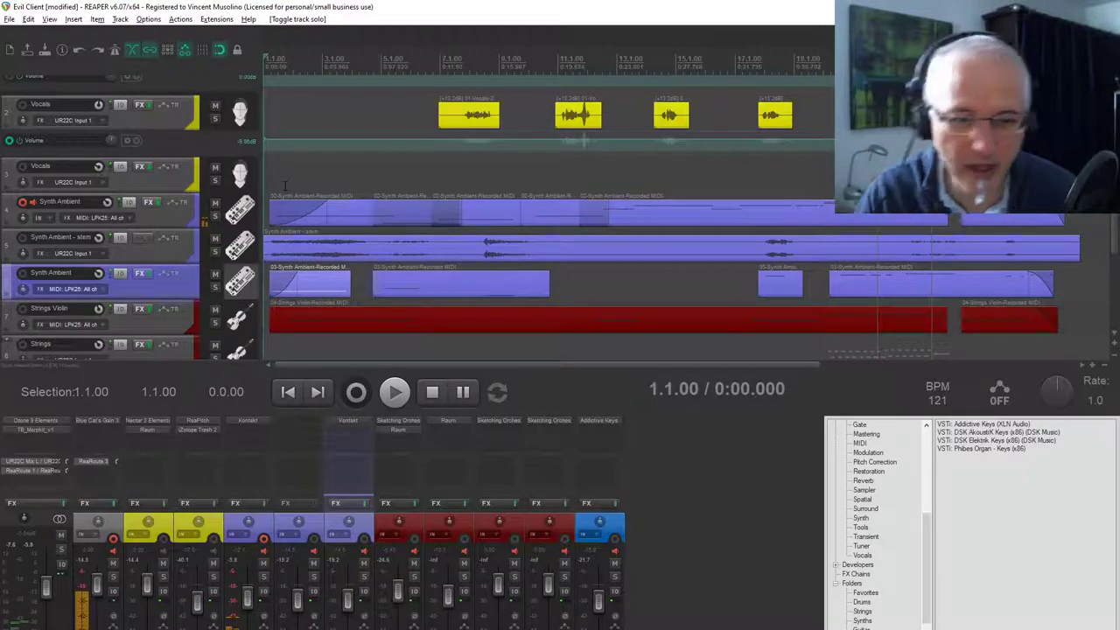
{"action": "left_click", "coordinate": [214, 323]}
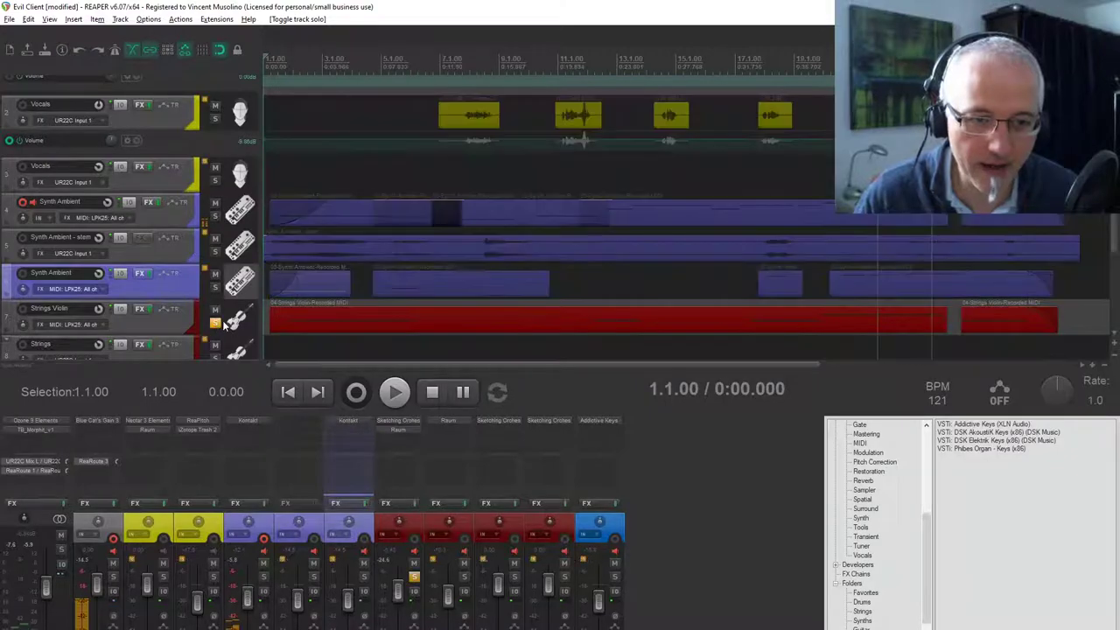
{"action": "left_click", "coordinate": [114, 245]}
{"action": "key", "text": "space"}
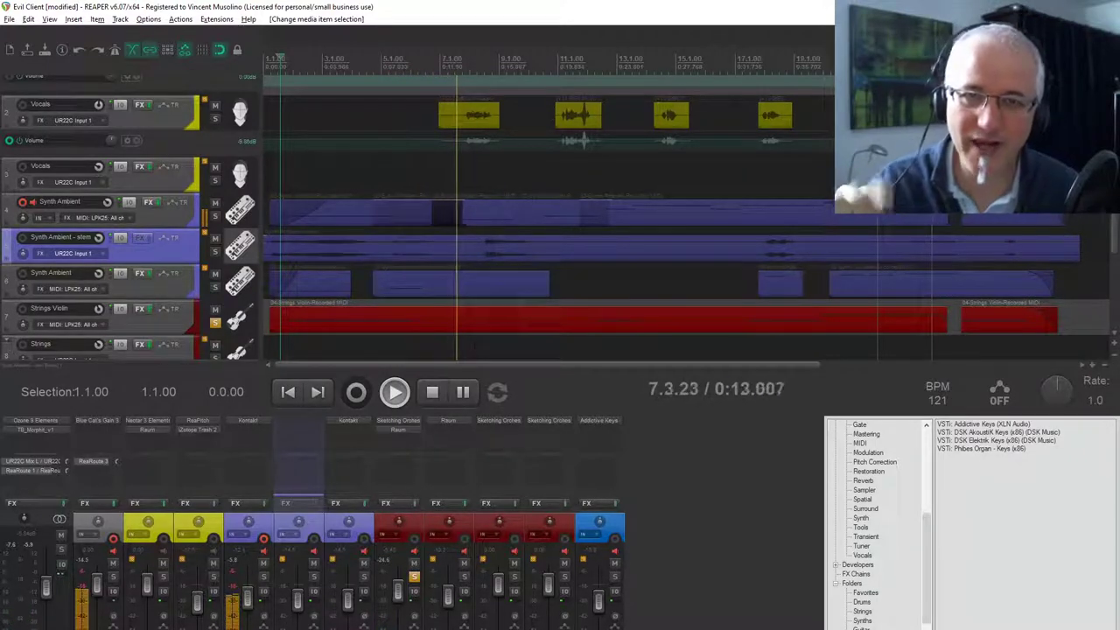
{"action": "key", "text": "space"}
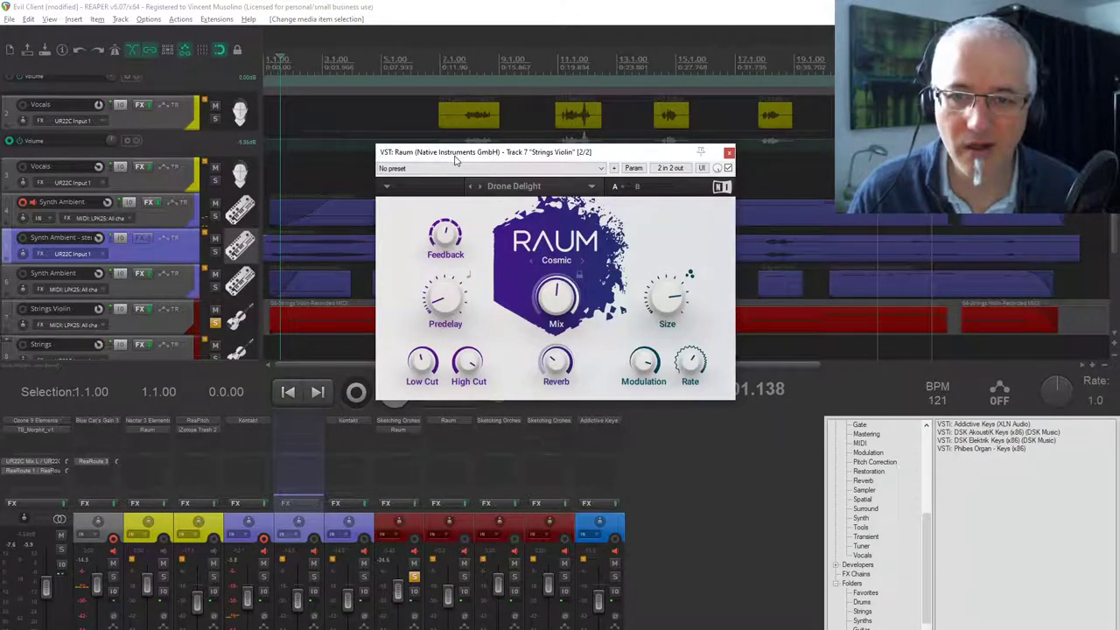
Review the Raum reverb's Drone Delight preset on Strings Violin, close it and play the violin from around measure 5
{"action": "left_click_drag", "start_coordinate": [459, 156], "coordinate": [401, 179]}
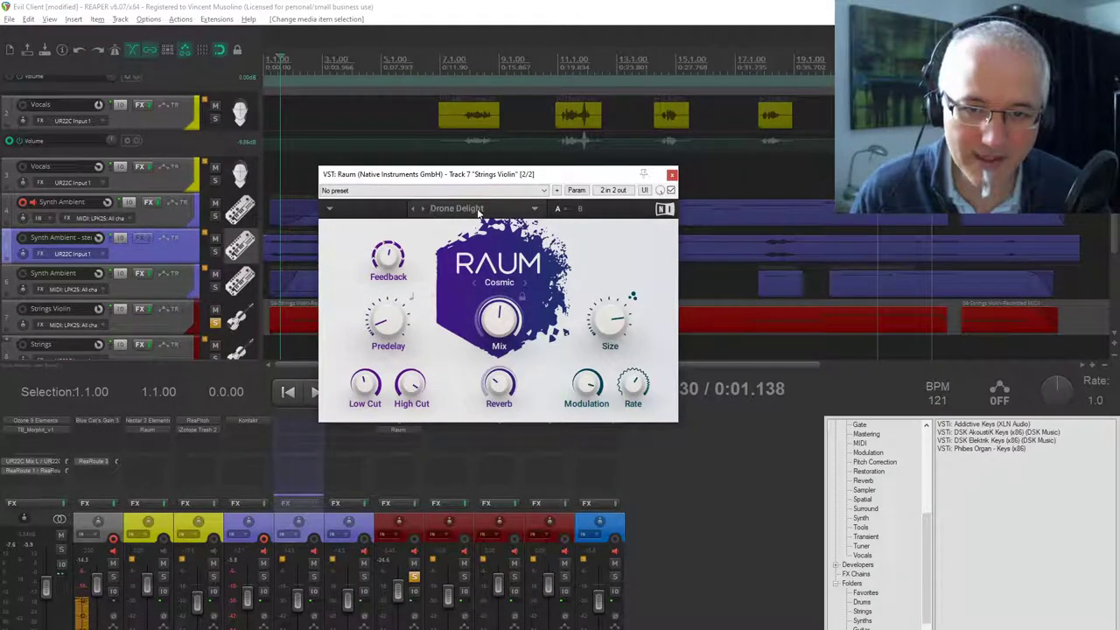
{"action": "left_click", "coordinate": [671, 175]}
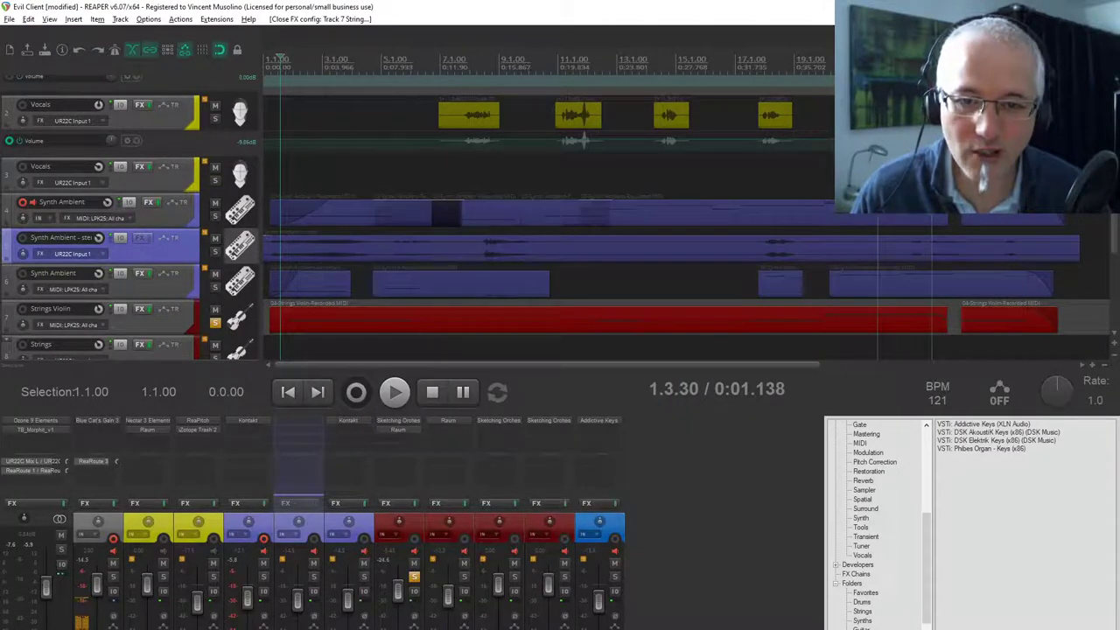
{"action": "key", "text": "space"}
{"action": "left_click", "coordinate": [380, 262]}
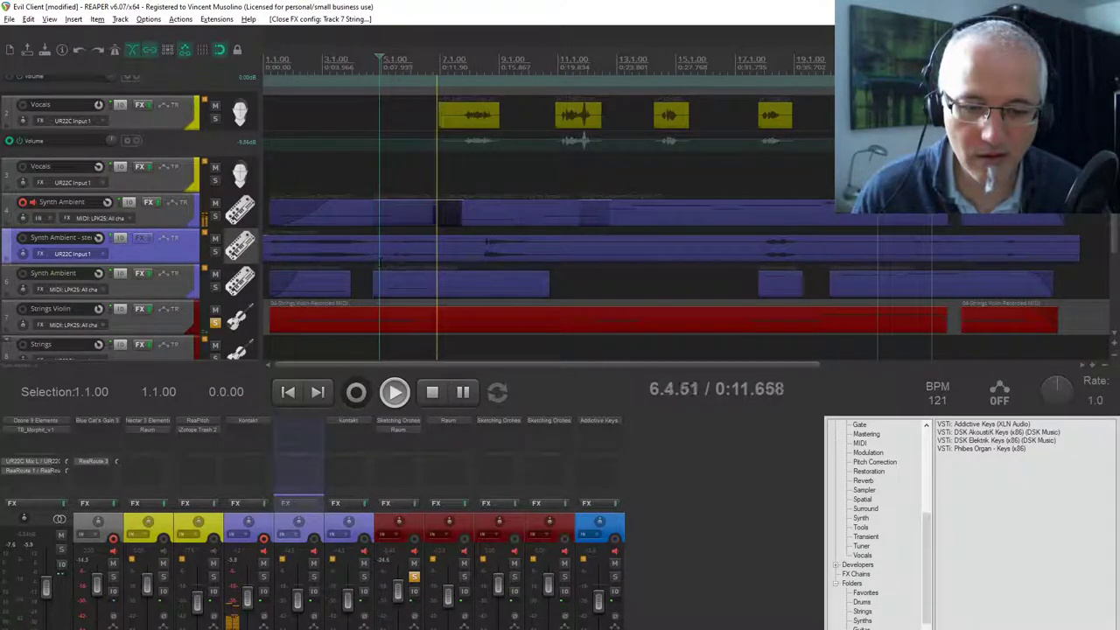
Switch the solo from Strings Violin to the first Strings Cello track and listen to it from around measure 19
{"action": "key", "text": "space"}
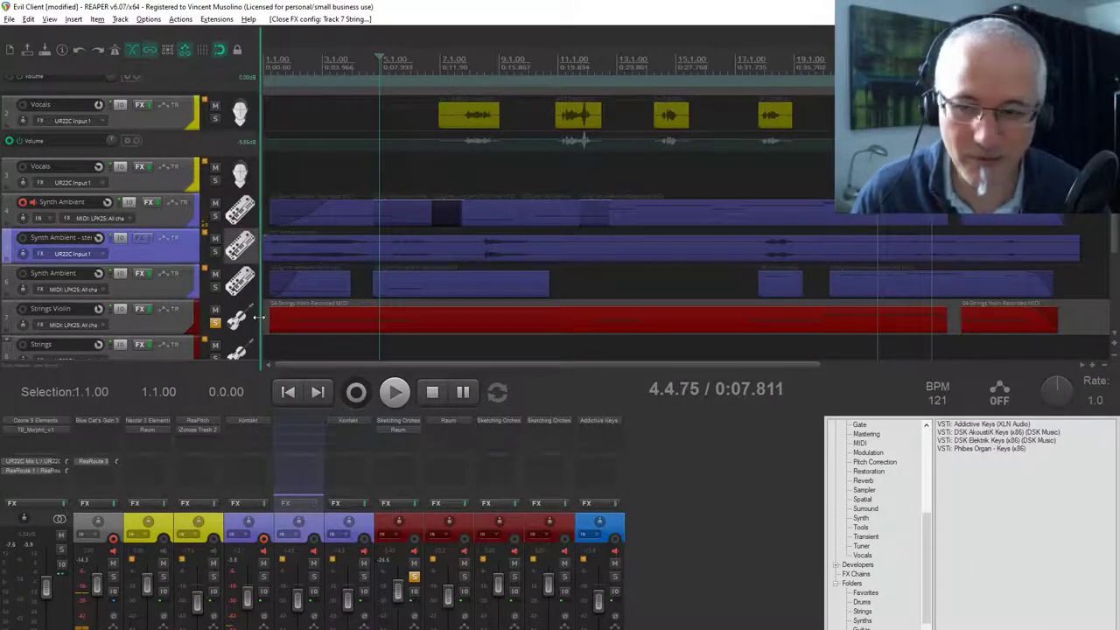
{"action": "left_click", "coordinate": [214, 323]}
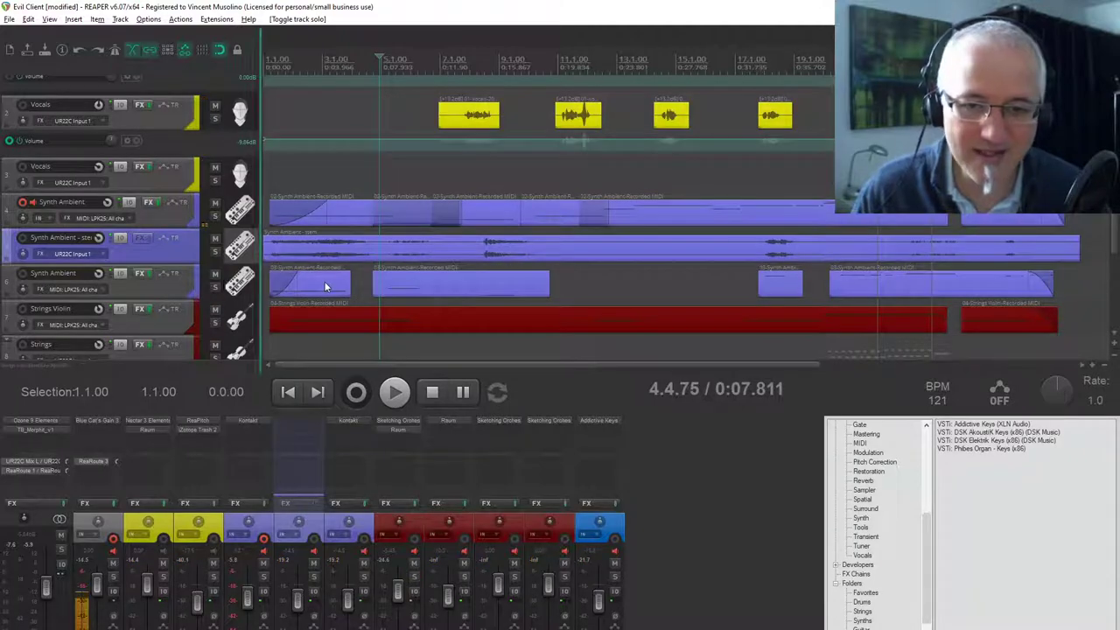
{"action": "scroll", "coordinate": [312, 280], "scroll_direction": "down", "scroll_amount": 3}
{"action": "scroll", "coordinate": [102, 279], "scroll_direction": "down", "scroll_amount": 2}
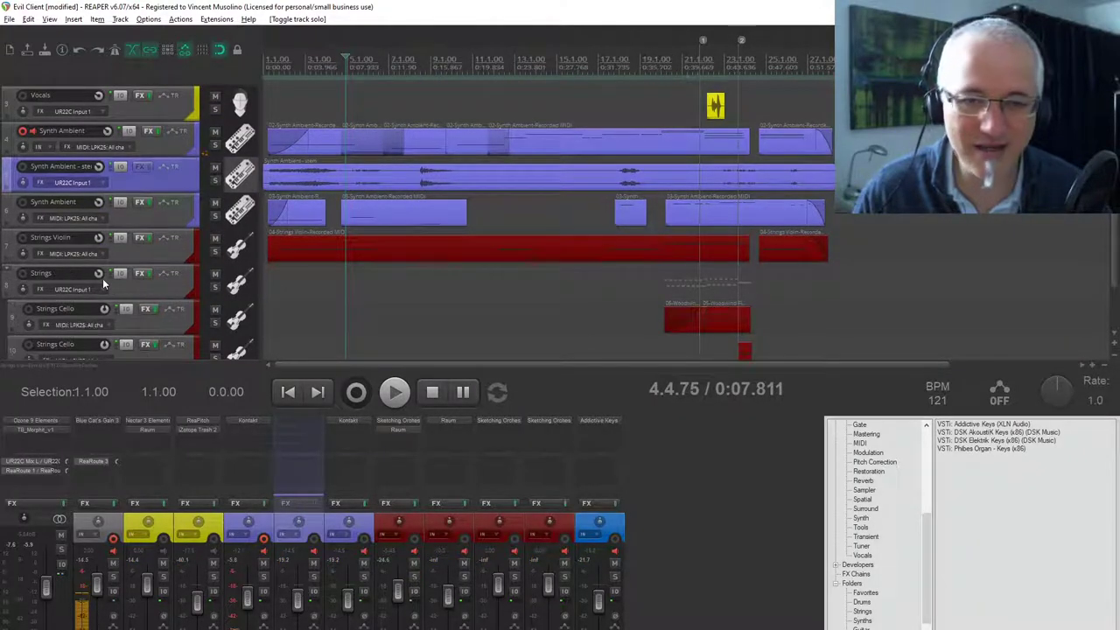
{"action": "left_click", "coordinate": [651, 297]}
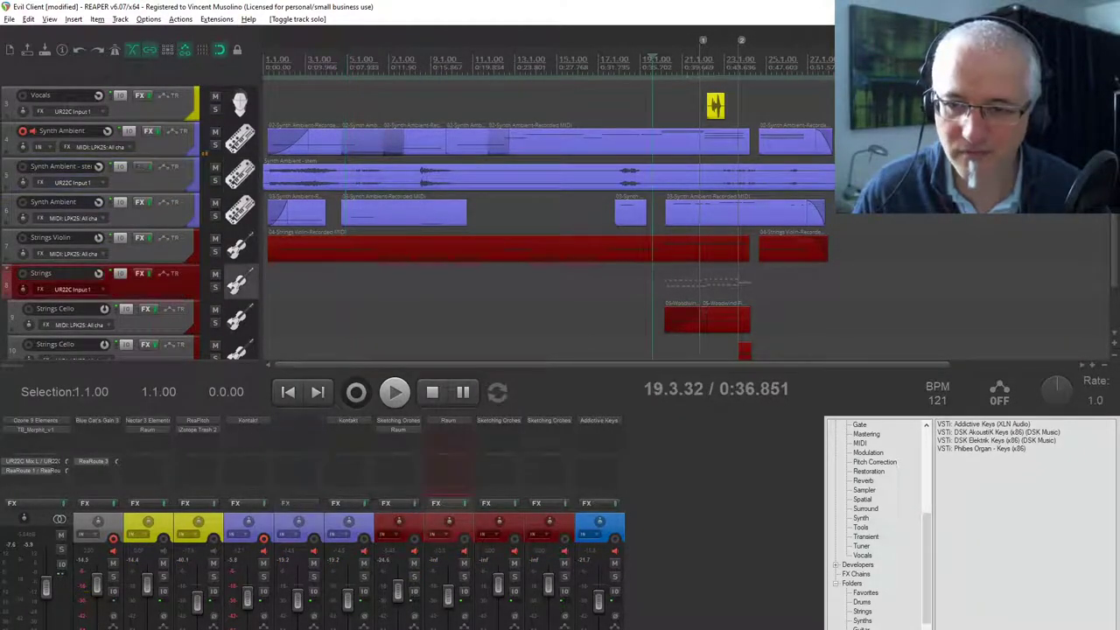
{"action": "left_click", "coordinate": [215, 323]}
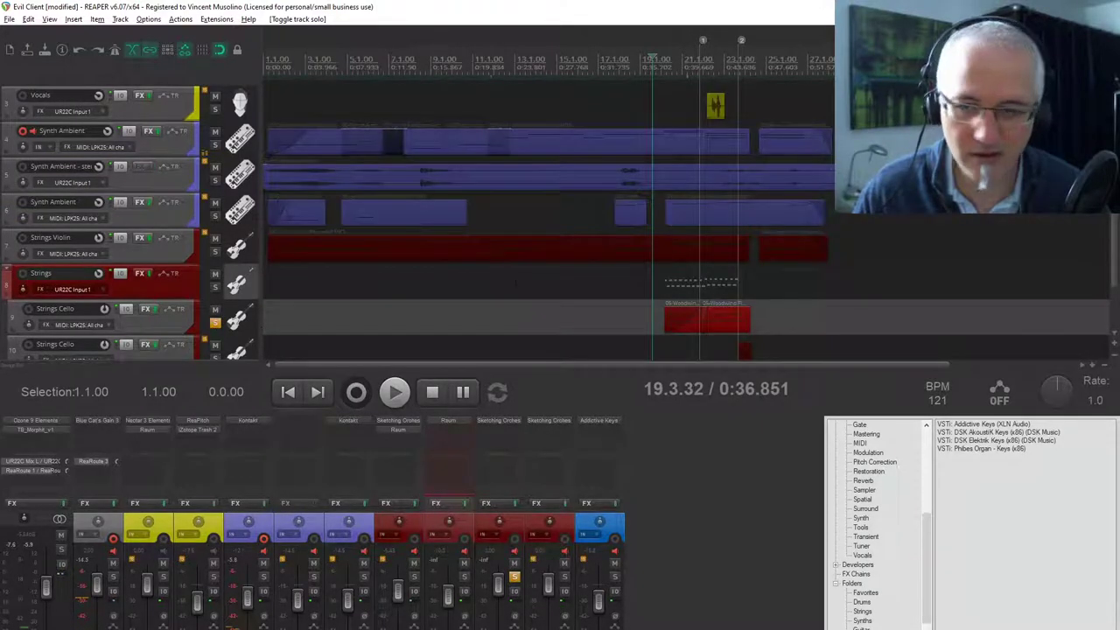
{"action": "key", "text": "space"}
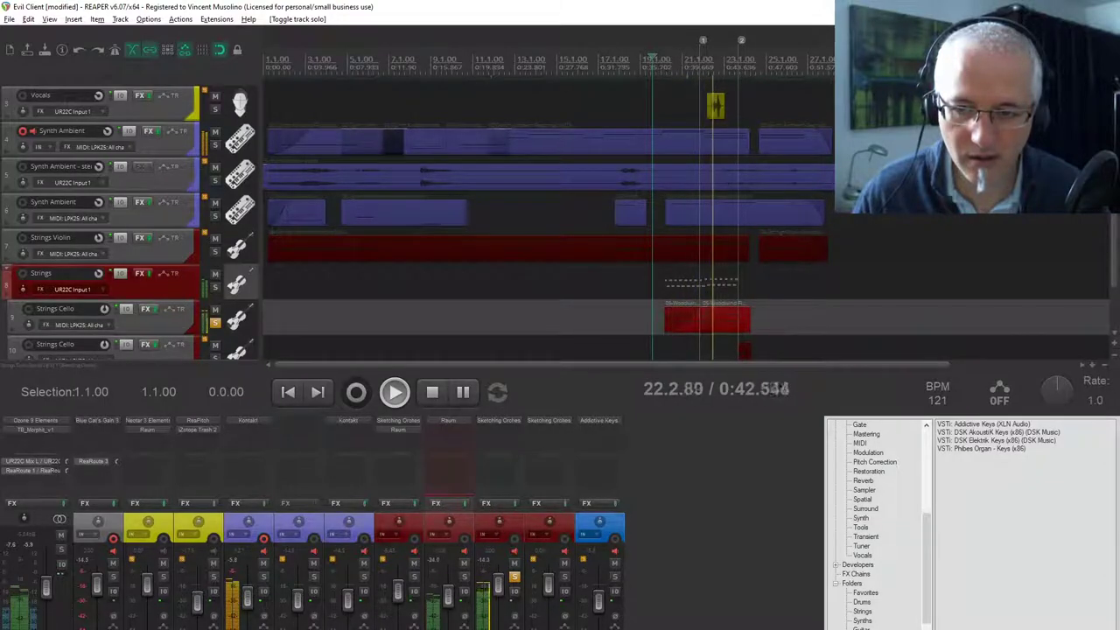
{"action": "key", "text": "space"}
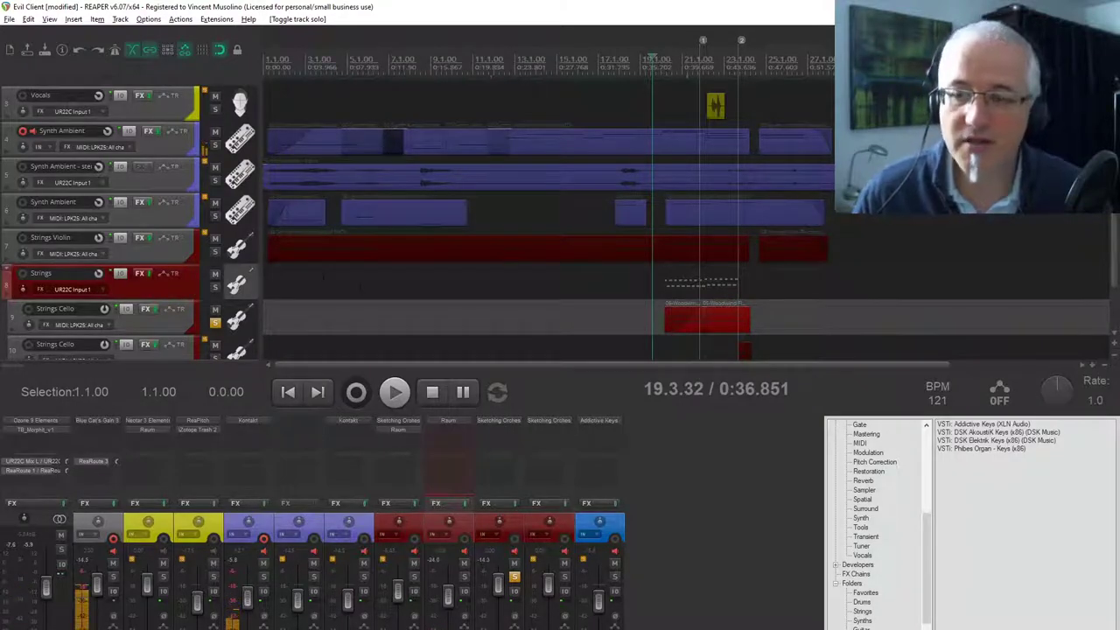
Return the play position to the start of the project
{"action": "scroll", "coordinate": [145, 273], "scroll_direction": "up", "scroll_amount": 4}
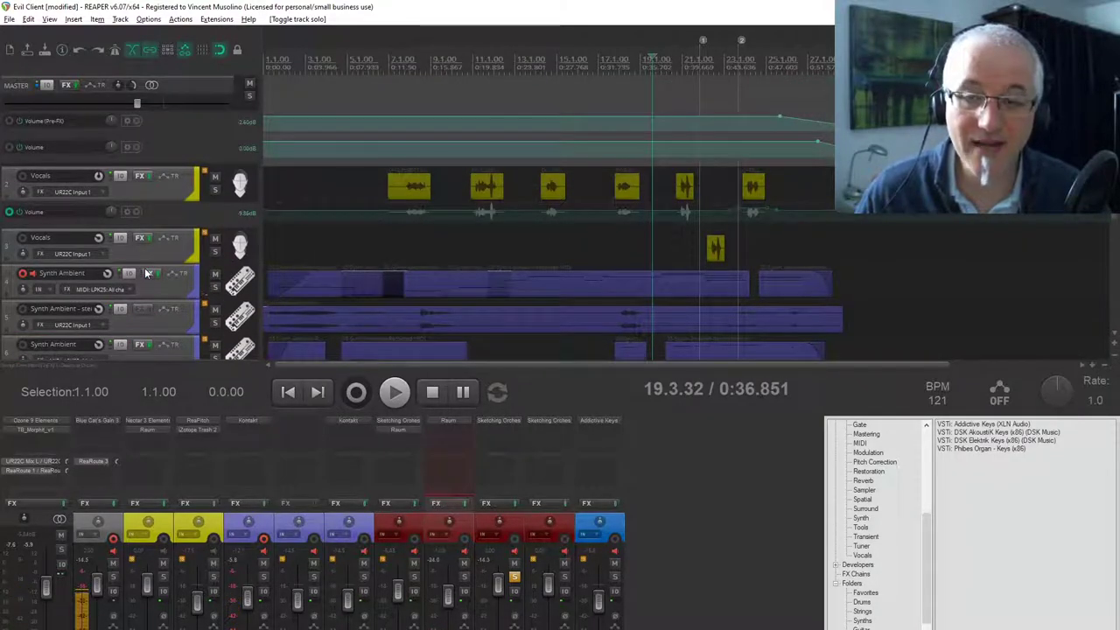
{"action": "scroll", "coordinate": [146, 274], "scroll_direction": "down", "scroll_amount": 1}
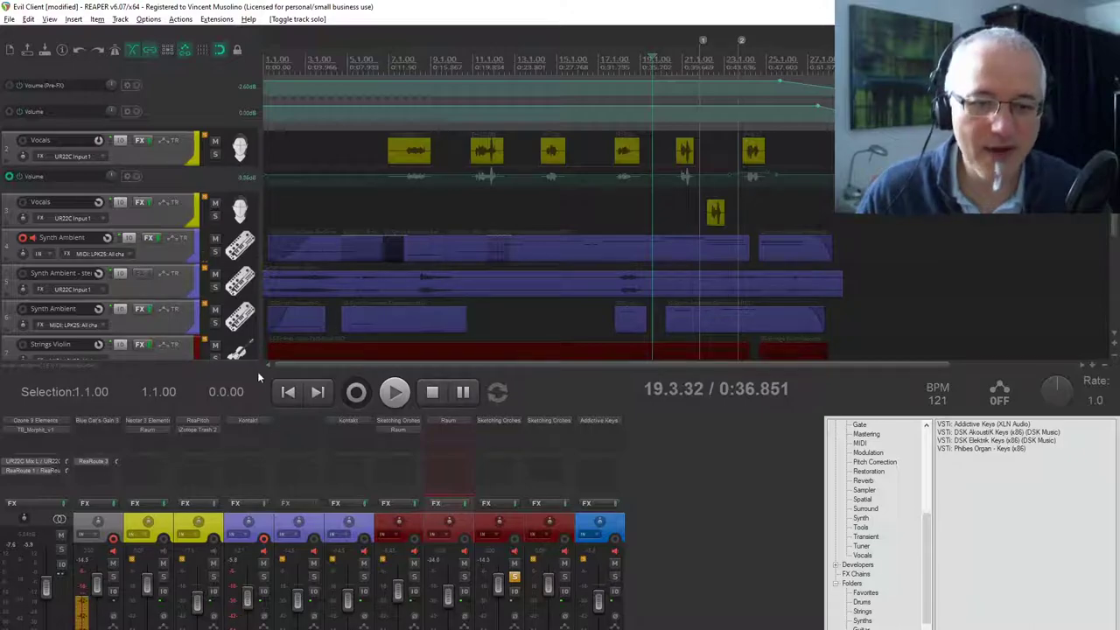
{"action": "left_click", "coordinate": [287, 392]}
{"action": "scroll", "coordinate": [170, 244], "scroll_direction": "down", "scroll_amount": 3}
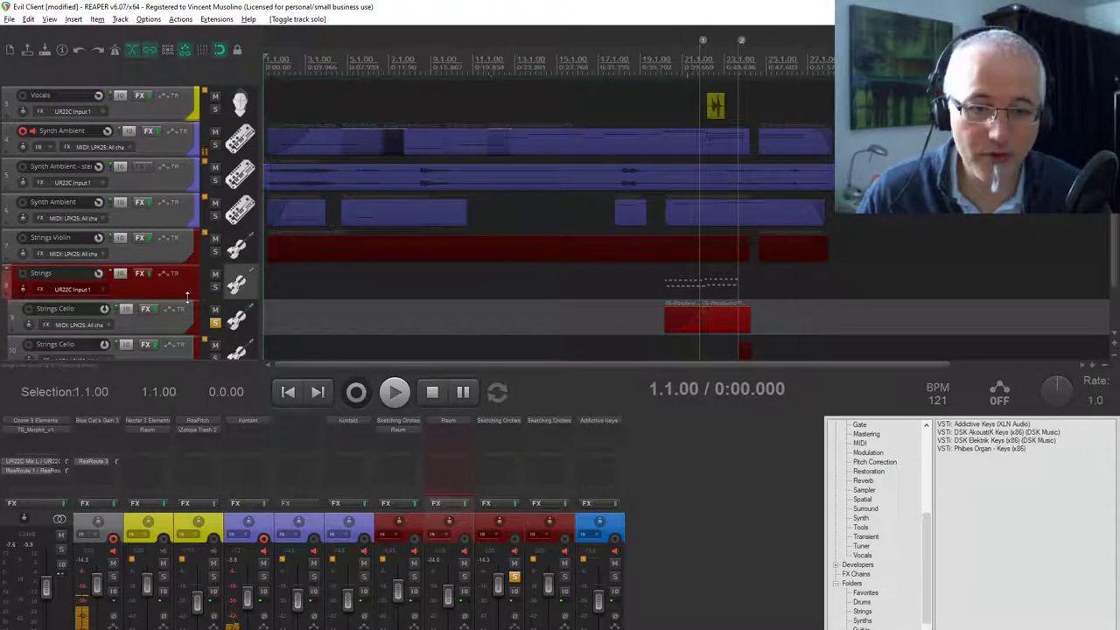
{"action": "scroll", "coordinate": [180, 261], "scroll_direction": "up", "scroll_amount": 3}
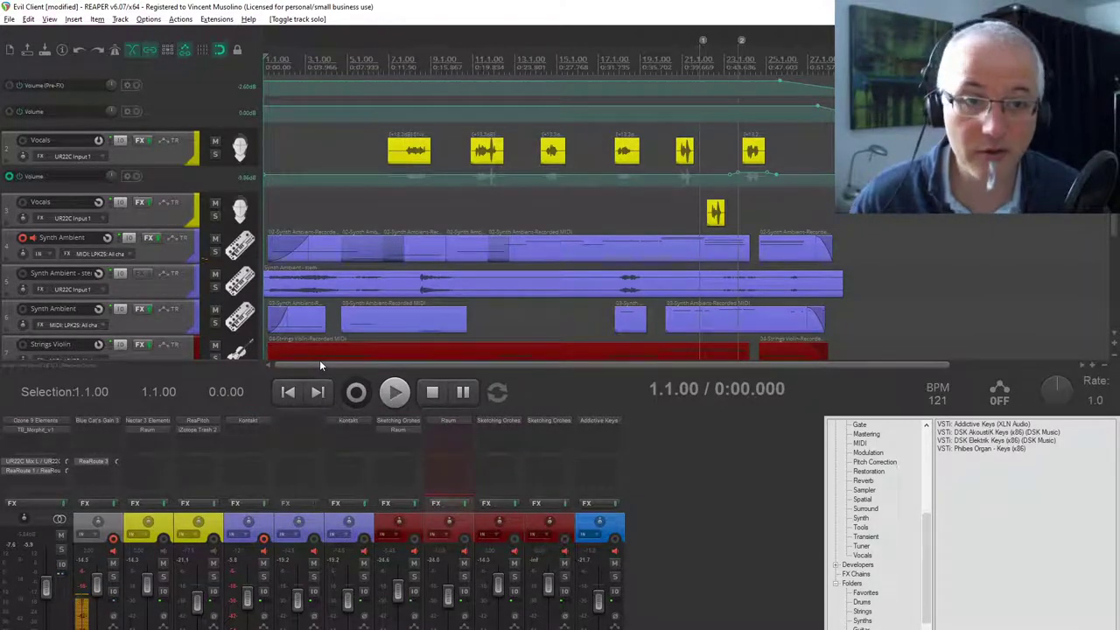
{"action": "key", "text": "alt+Tab"}
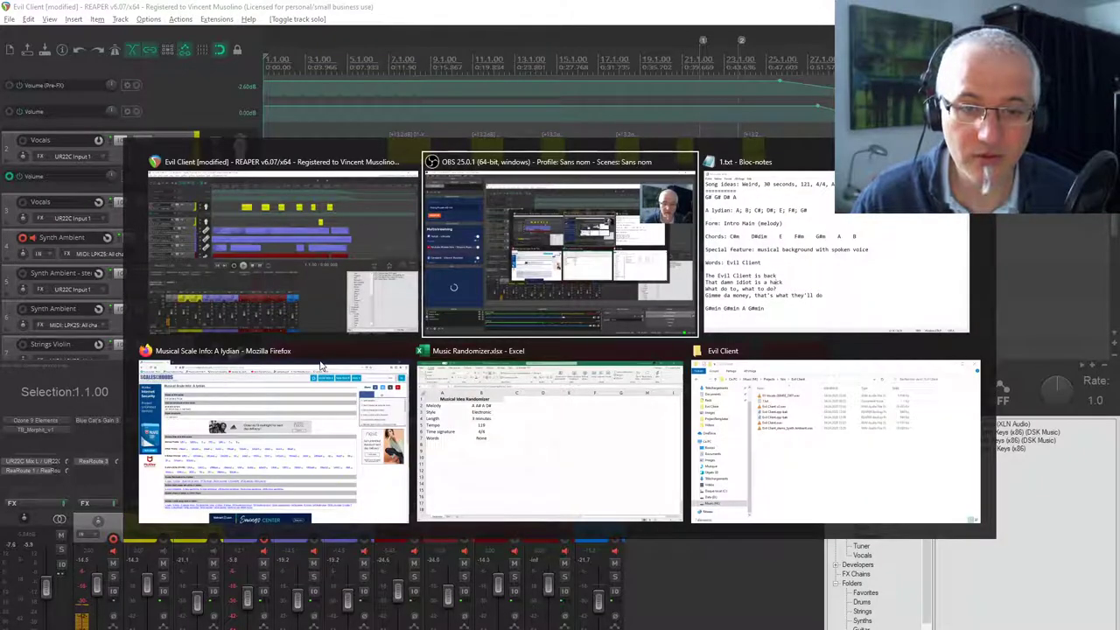
{"action": "key", "text": "alt+Tab"}
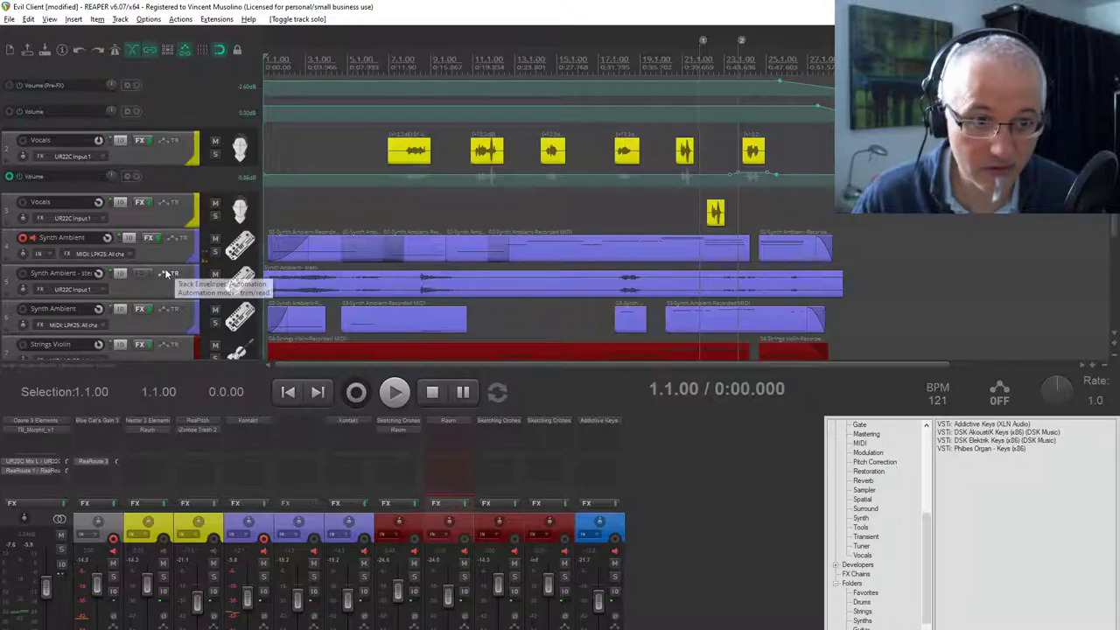
Disarm recording on the track 4 Synth Ambient and play the full mix from the start of the project
{"action": "left_click", "coordinate": [22, 239]}
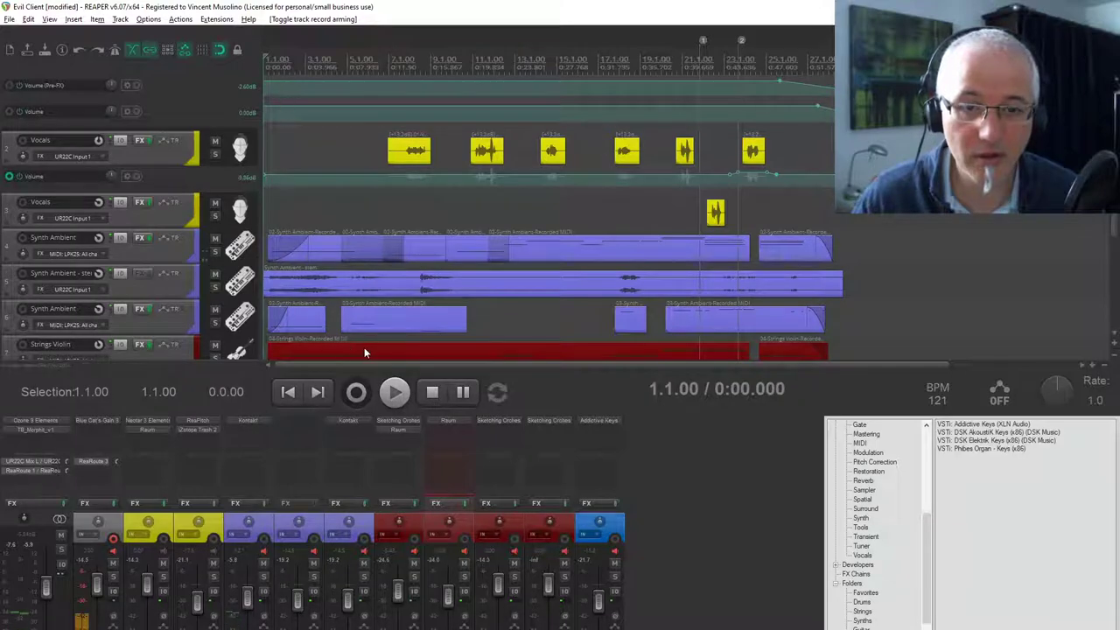
{"action": "left_click", "coordinate": [392, 392]}
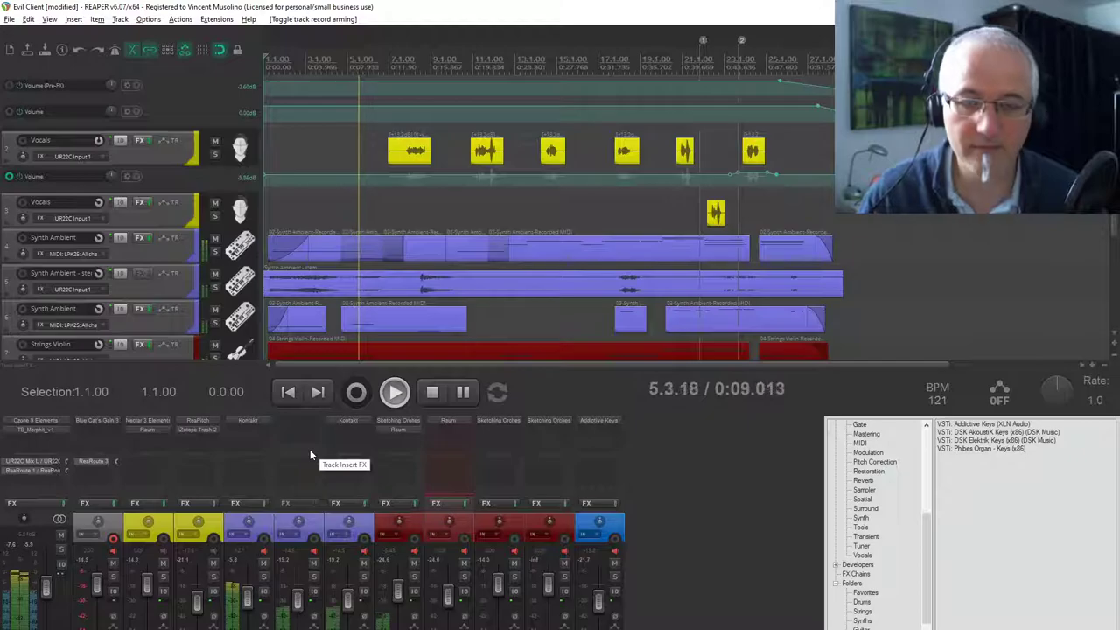
{"action": "key", "text": "alt+Tab"}
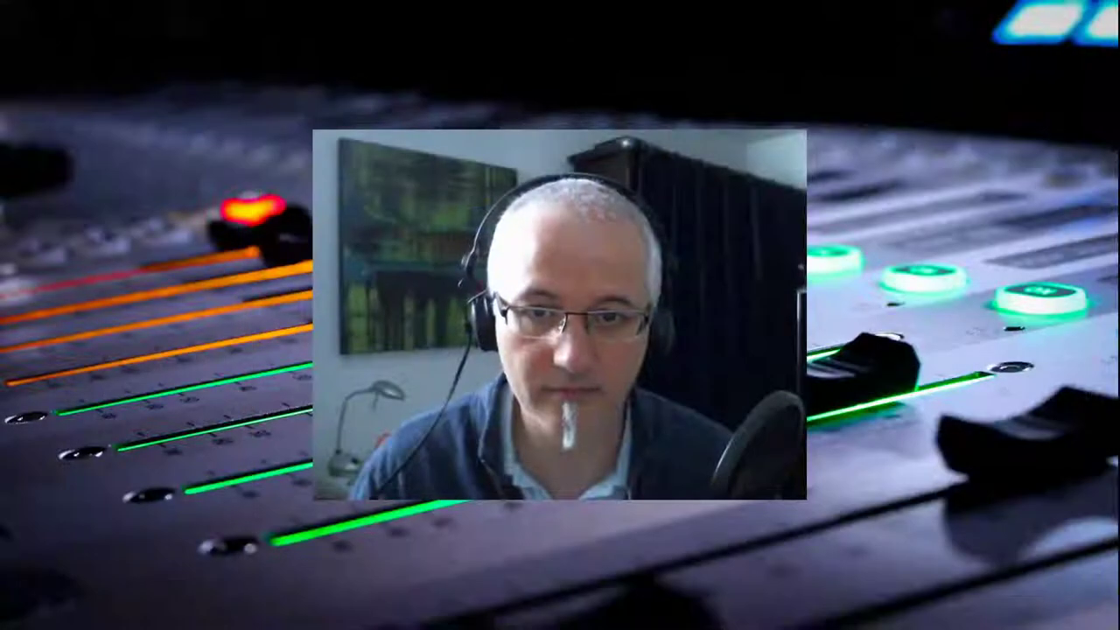